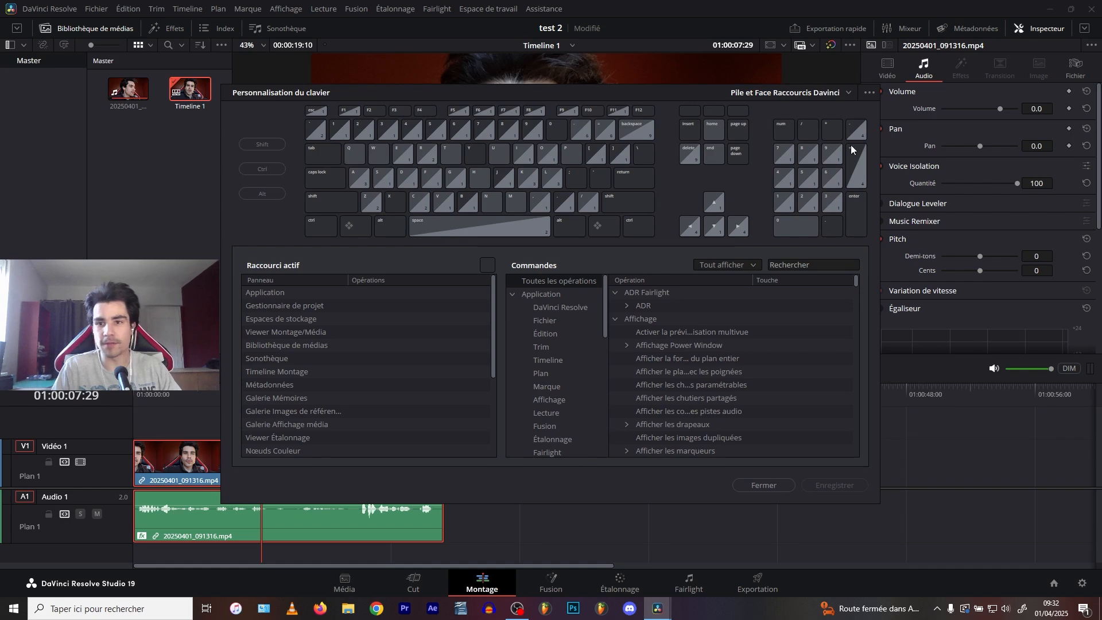
pyautogui.click(869, 93)
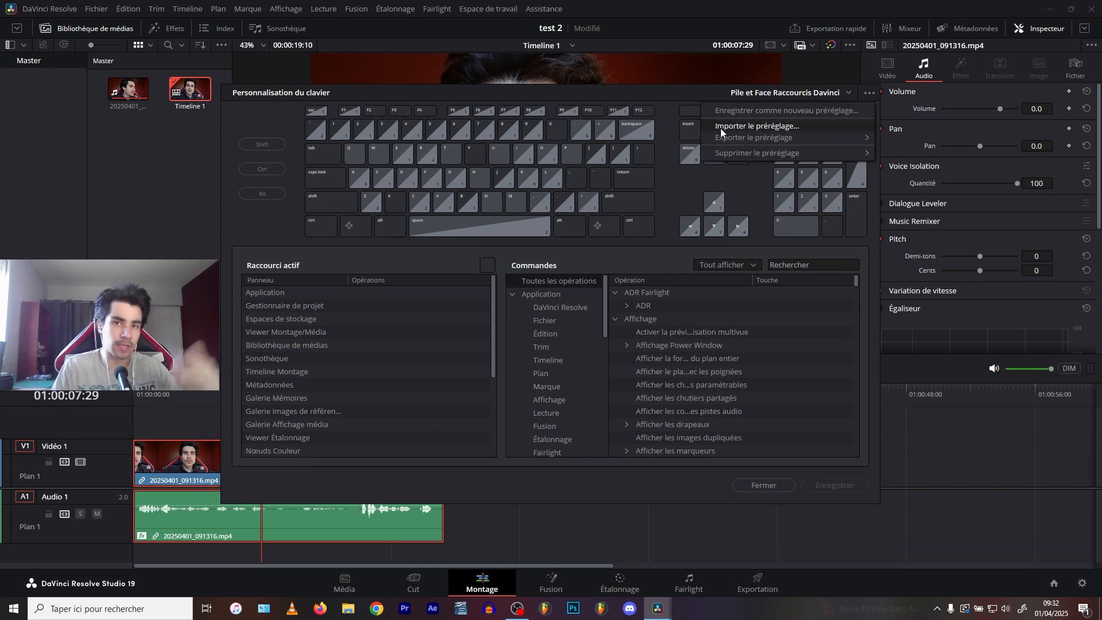
pyautogui.click(931, 428)
pyautogui.click(504, 493)
pyautogui.click(379, 459)
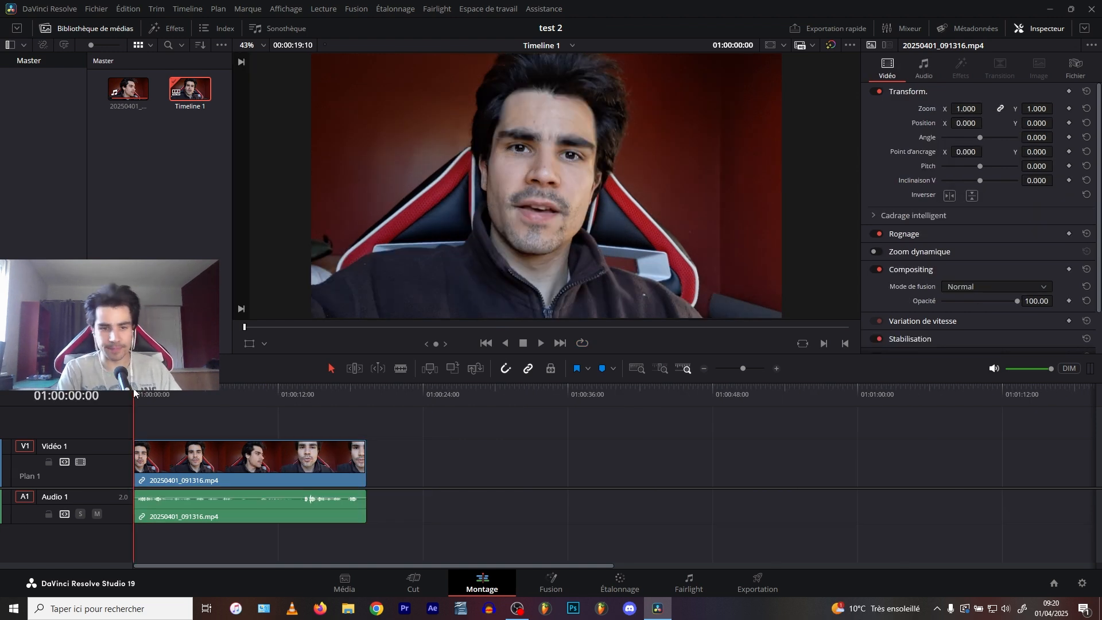
# Play the opening of the timeline, then enlarge the Audio 1 track and its waveform for easier viewing
pyautogui.press('space')
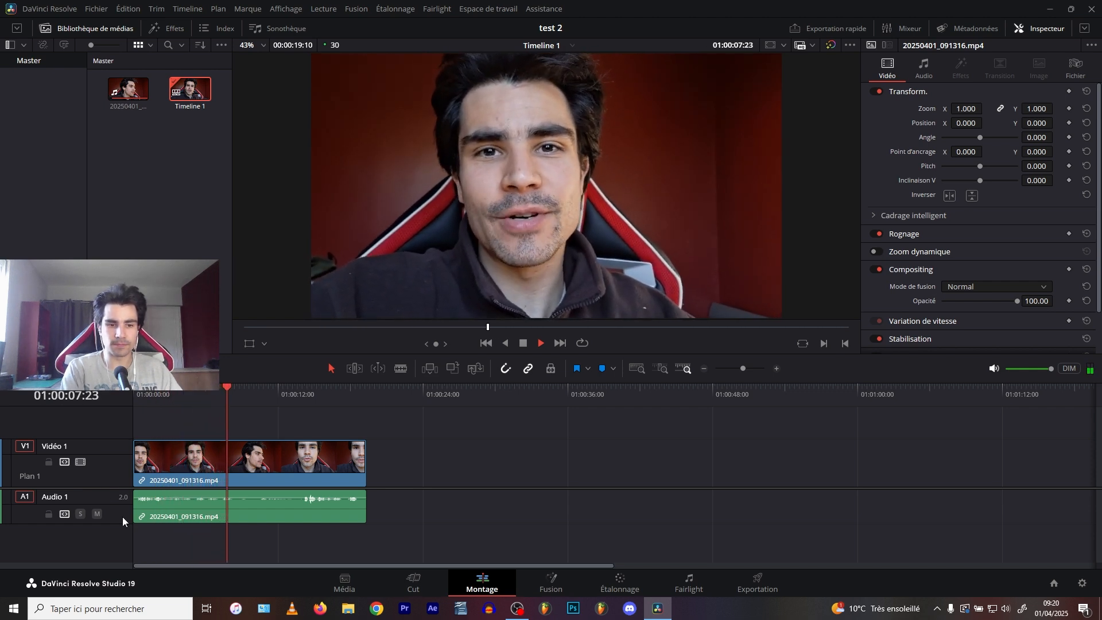
pyautogui.moveTo(122, 522); pyautogui.dragTo(120, 542)
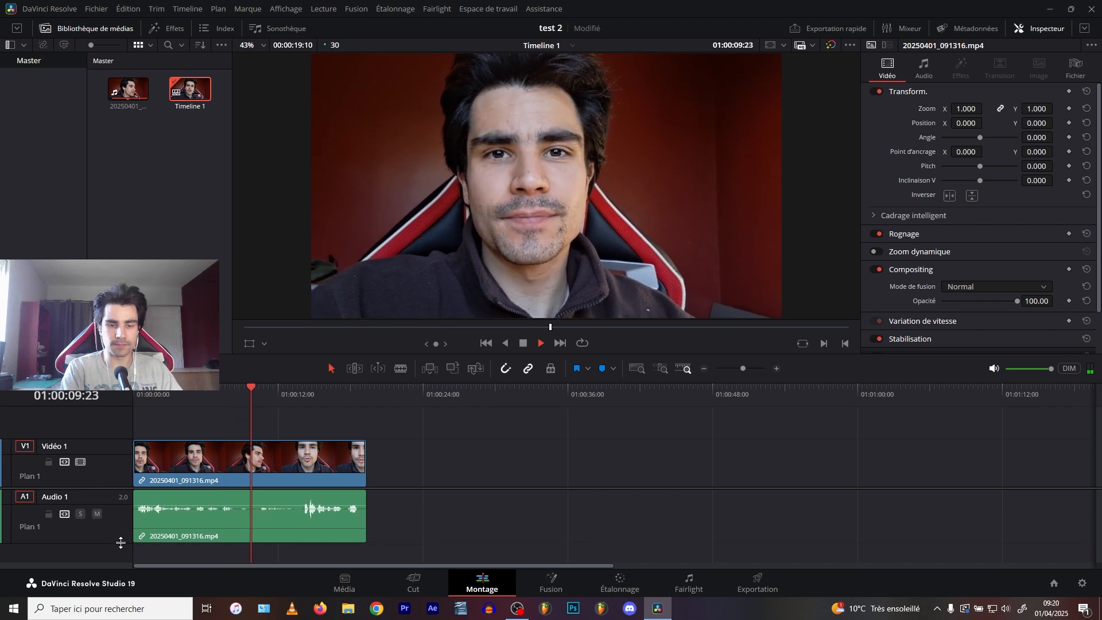
pyautogui.press('space')
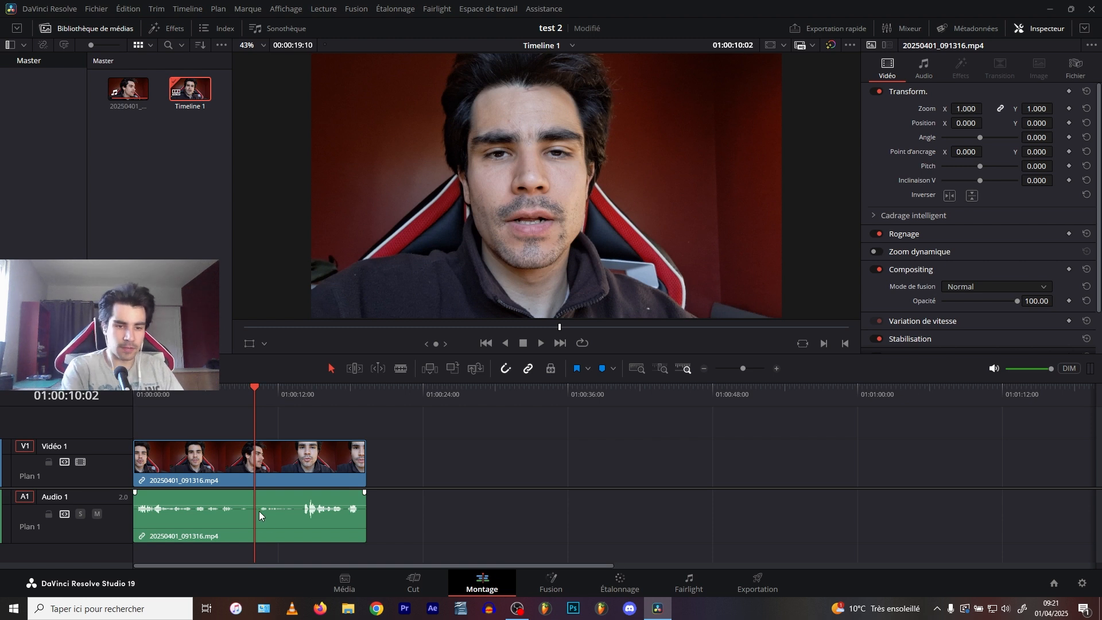
pyautogui.scroll(5, 247, 512)
pyautogui.scroll(-4, 247, 511)
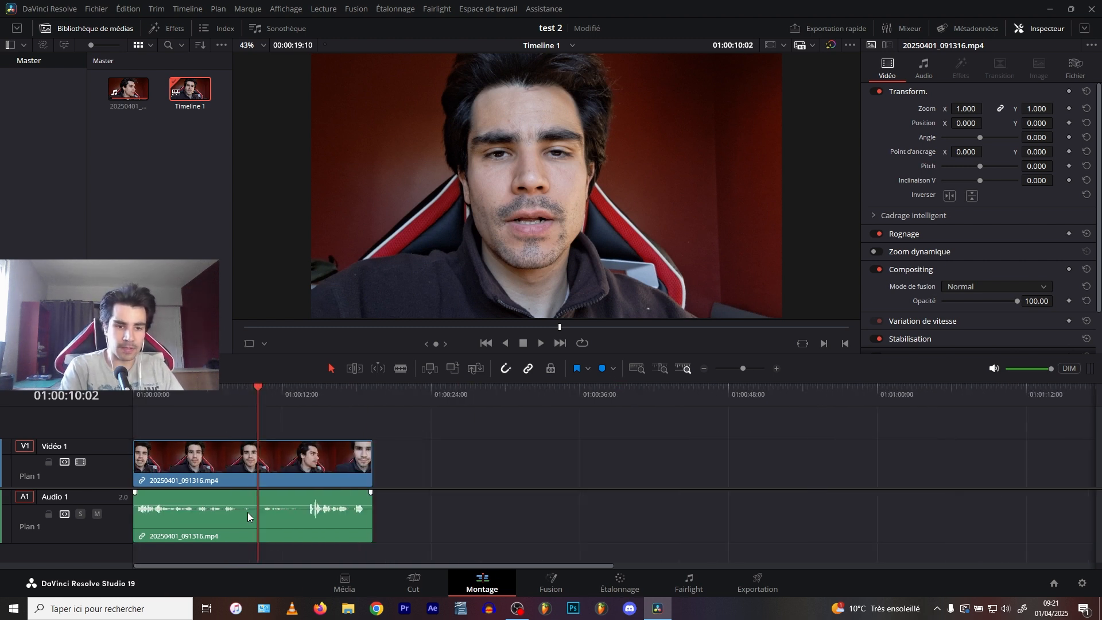
pyautogui.scroll(1, 247, 512)
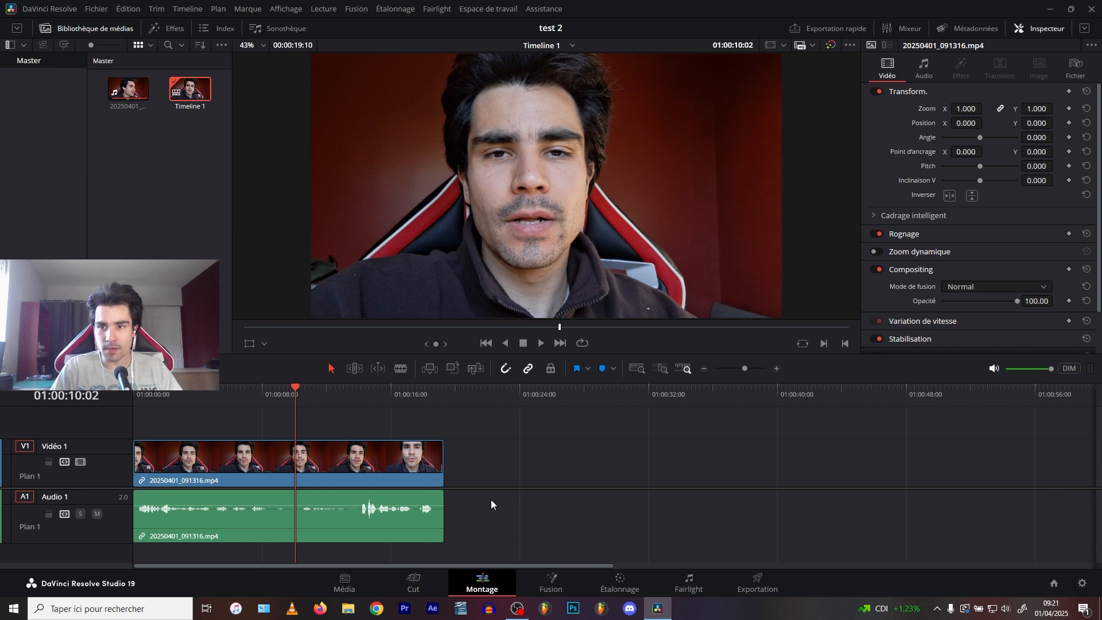
# Select the clip and open the Audio 1 track equalizer in Fairlight, placing its window clear of the mixer
pyautogui.click(357, 479)
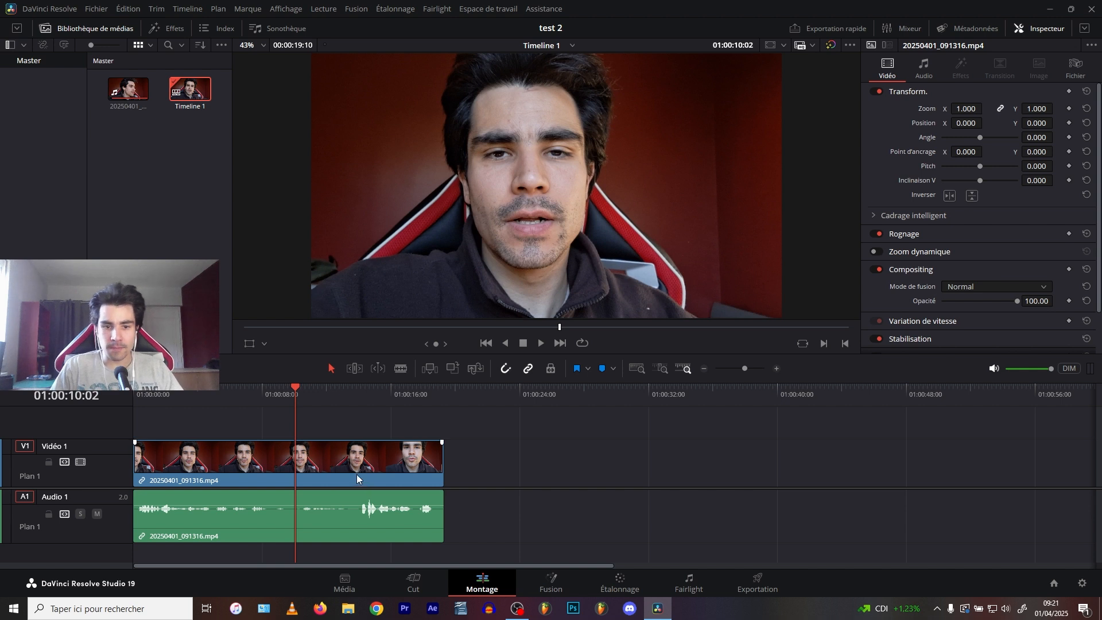
pyautogui.click(692, 586)
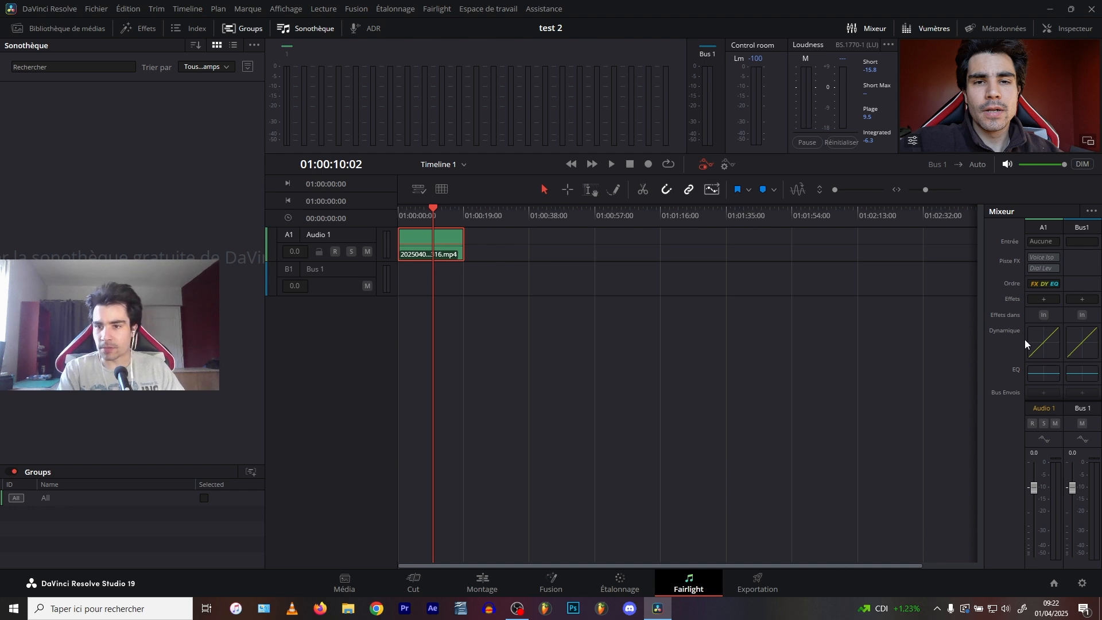
pyautogui.click(1037, 374)
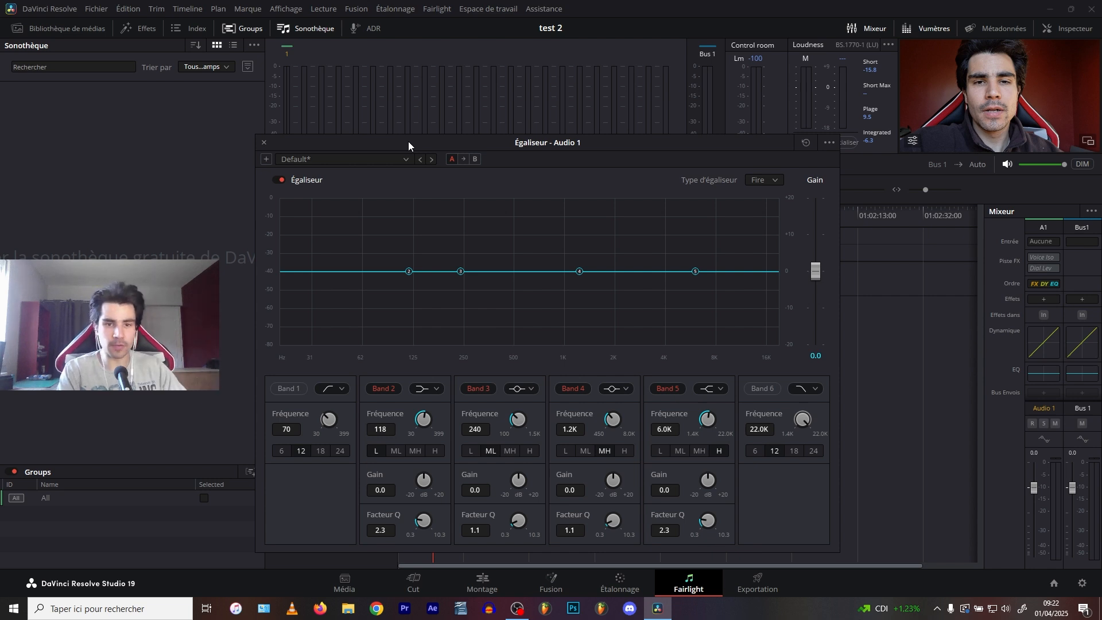
pyautogui.moveTo(414, 143)
pyautogui.mouseDown()
pyautogui.moveTo(412, 152)
pyautogui.moveTo(395, 139)
pyautogui.moveTo(406, 144)
pyautogui.mouseUp()
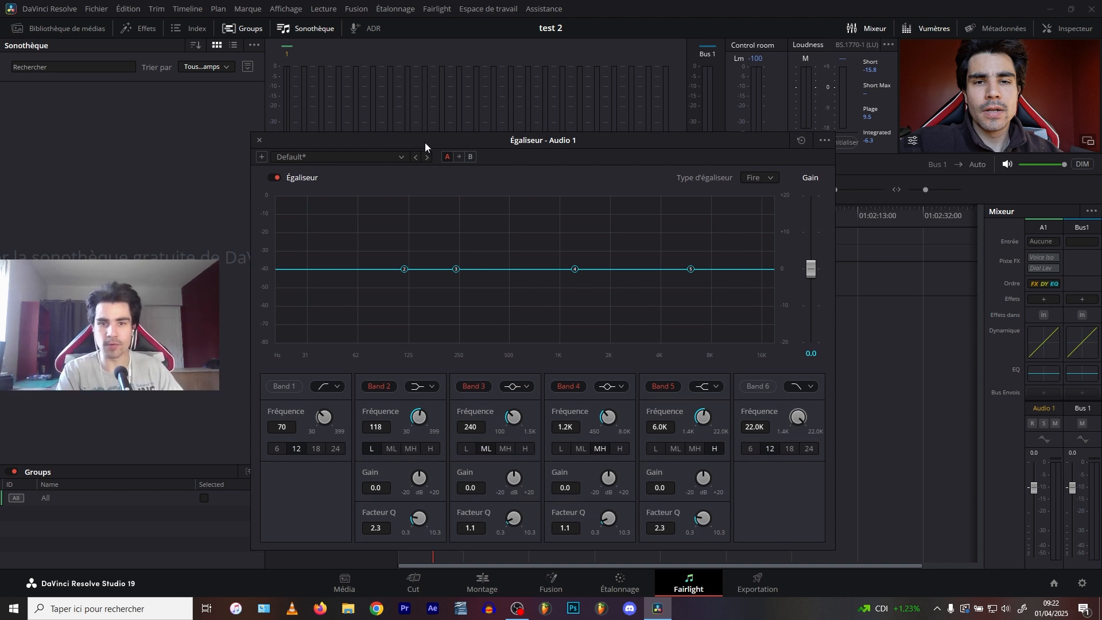
pyautogui.moveTo(425, 146); pyautogui.dragTo(425, 136)
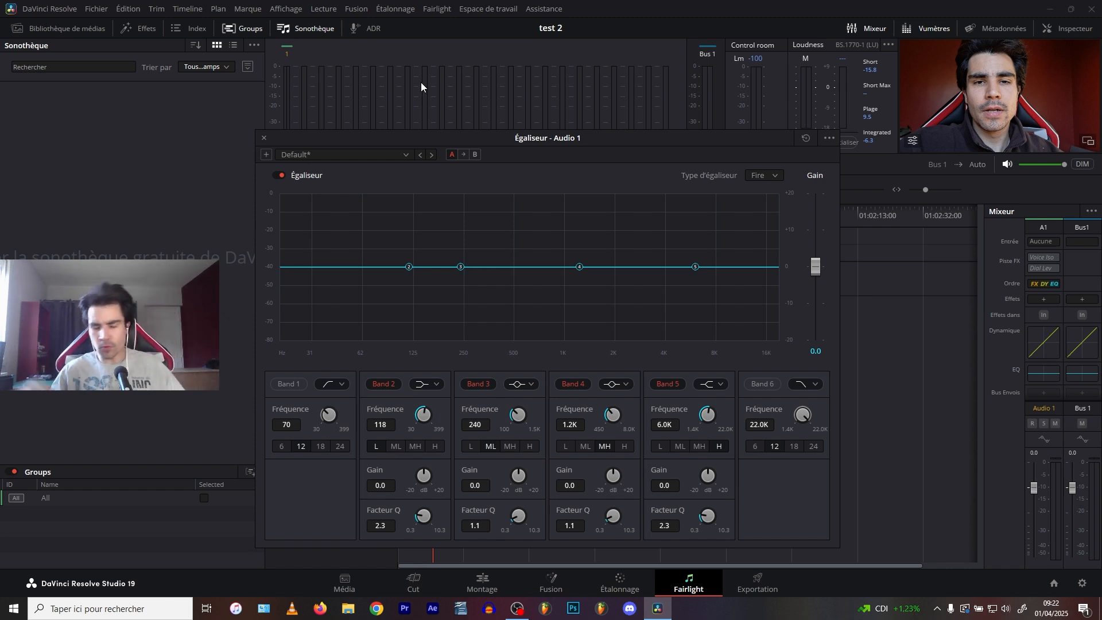
pyautogui.moveTo(379, 143); pyautogui.dragTo(389, 137)
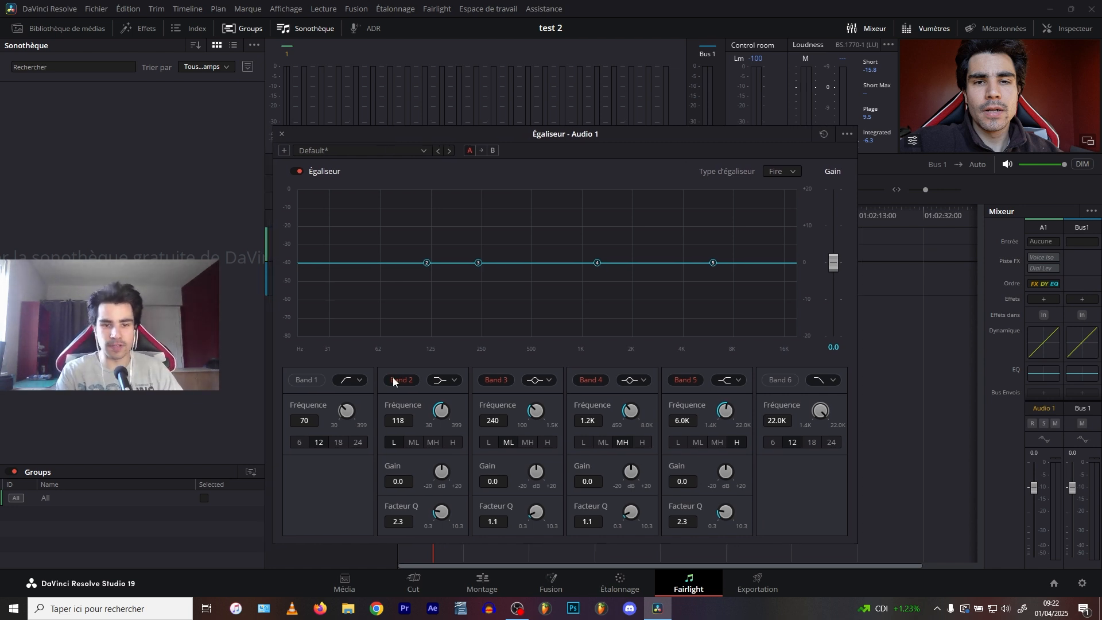
# Enable Band 1 as a low cut at about 76 Hz and place Band 2 at about 104 Hz with -0.7 dB gain
pyautogui.click(305, 380)
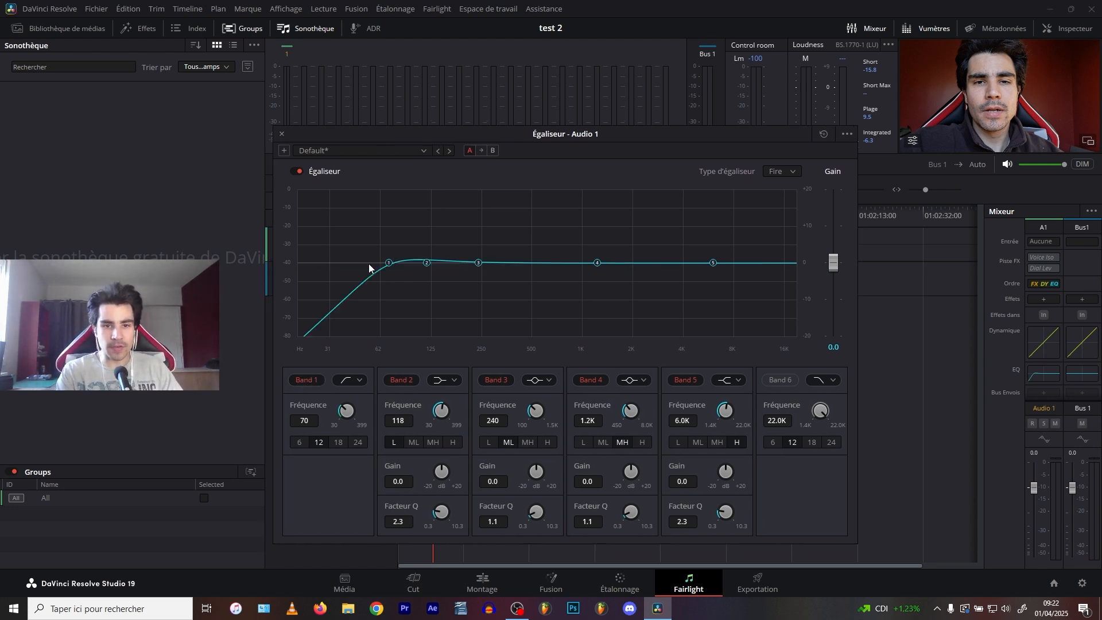
pyautogui.moveTo(389, 263); pyautogui.dragTo(376, 269)
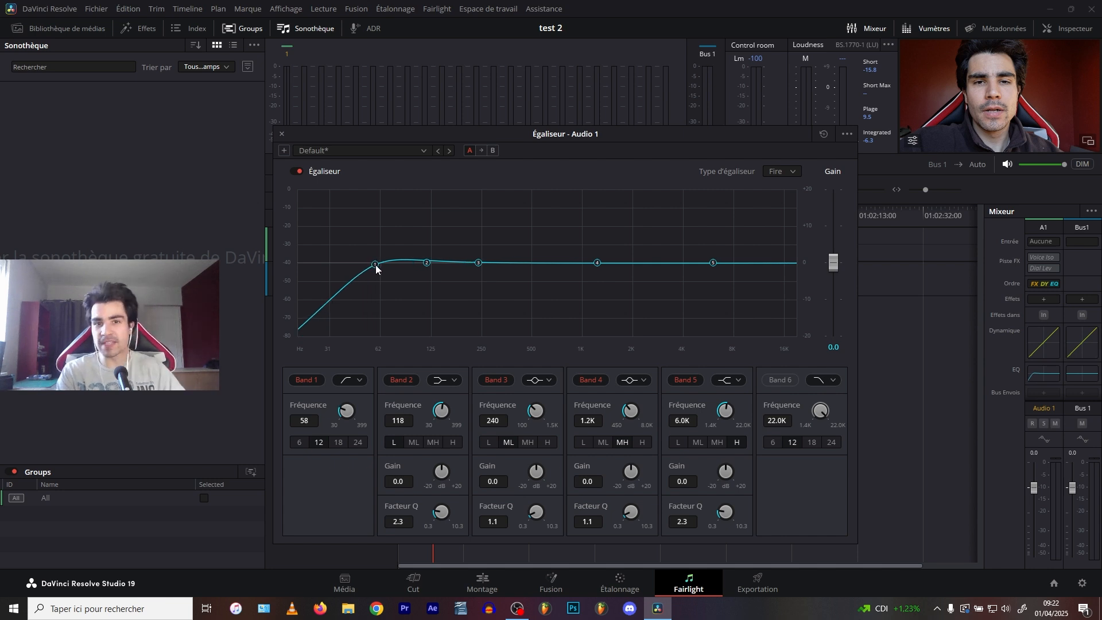
pyautogui.moveTo(374, 266); pyautogui.dragTo(378, 268)
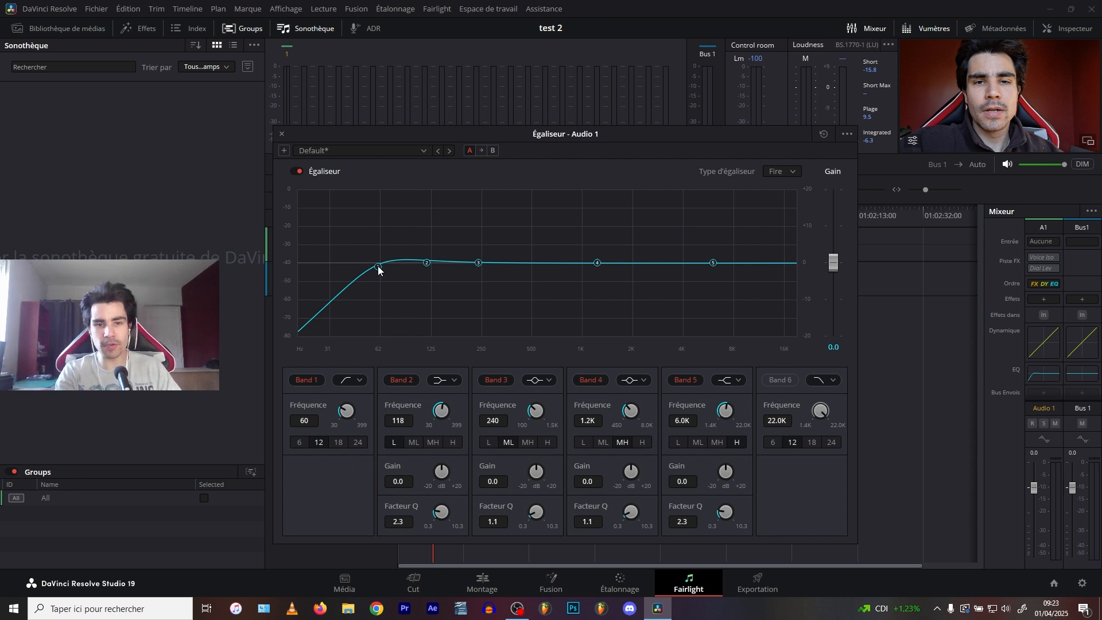
pyautogui.press('space')
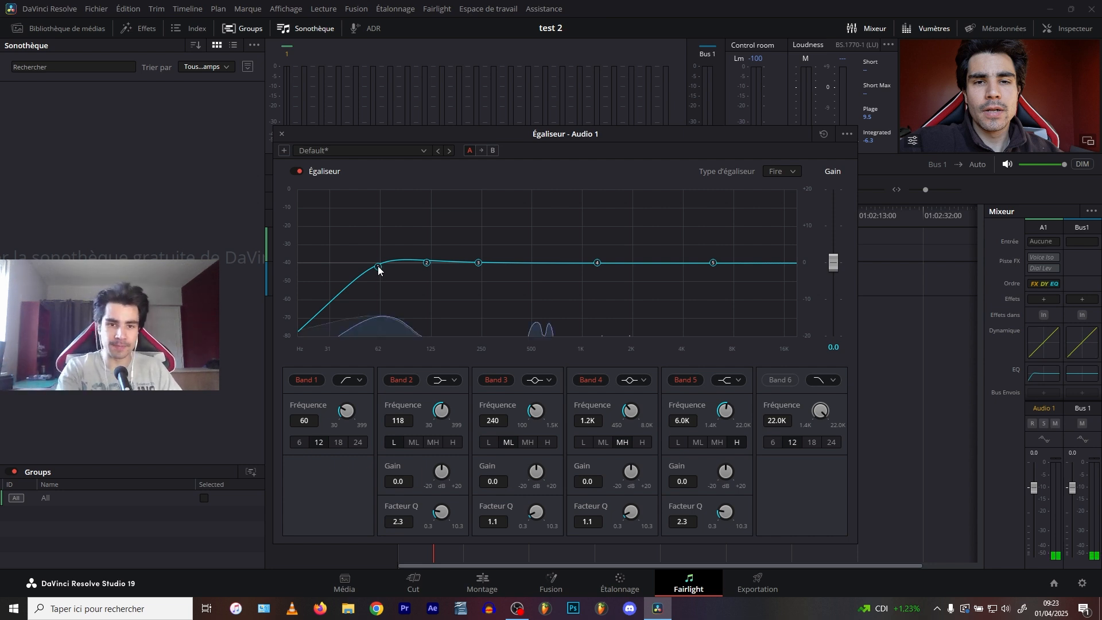
pyautogui.moveTo(378, 269); pyautogui.dragTo(415, 263)
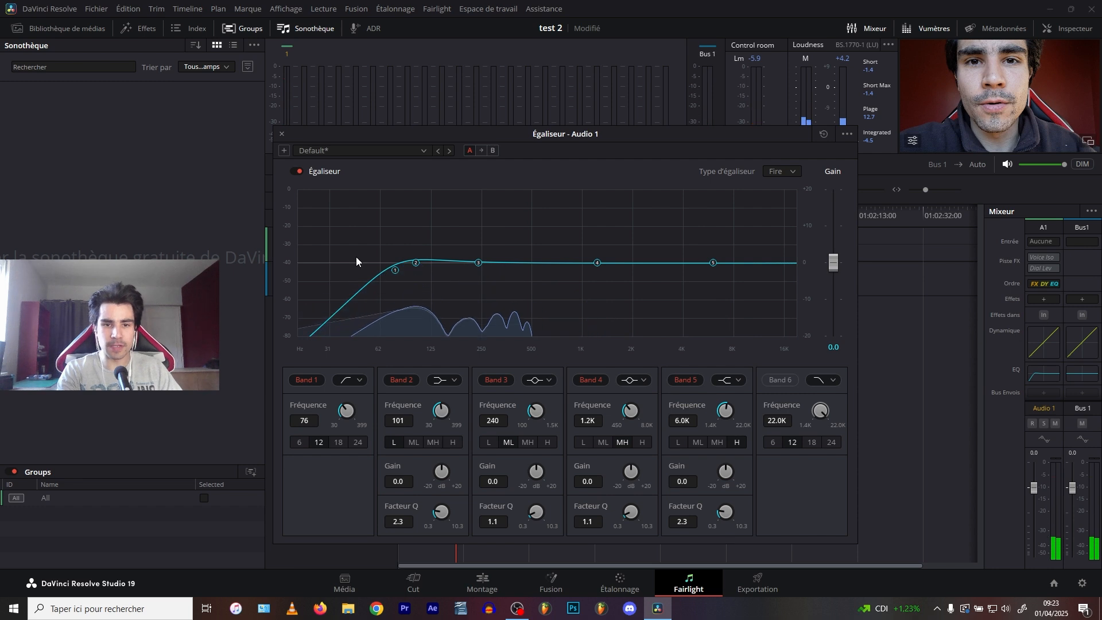
pyautogui.moveTo(416, 263); pyautogui.dragTo(404, 272)
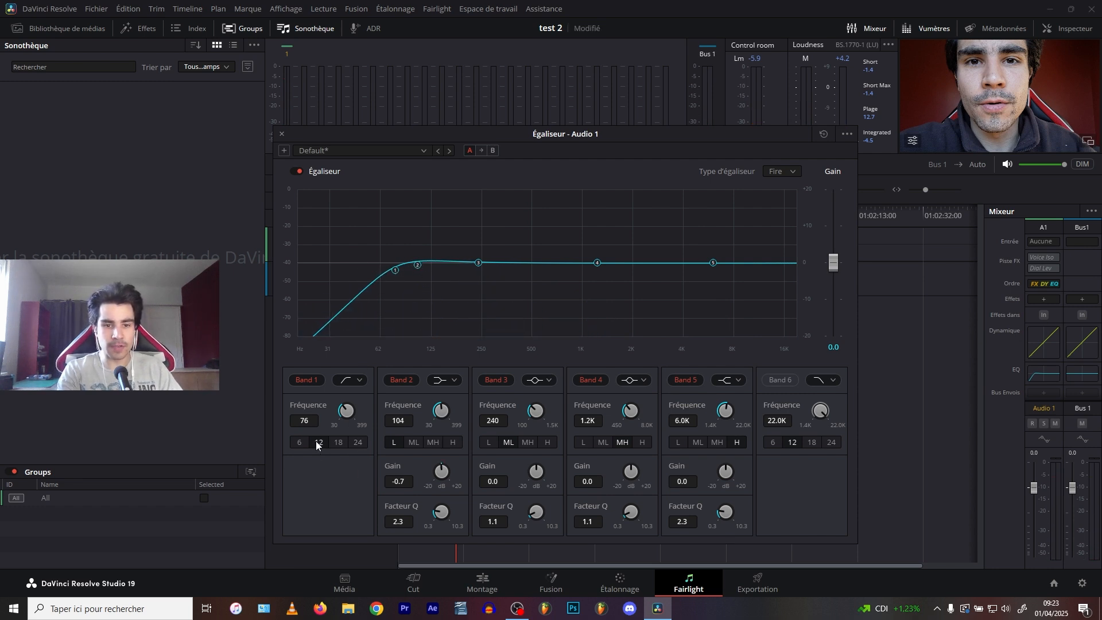
# Set Band 1's slope to 24, shift it to about 78 Hz, and raise Band 2 to about +0.8 dB at 105 Hz
pyautogui.click(358, 442)
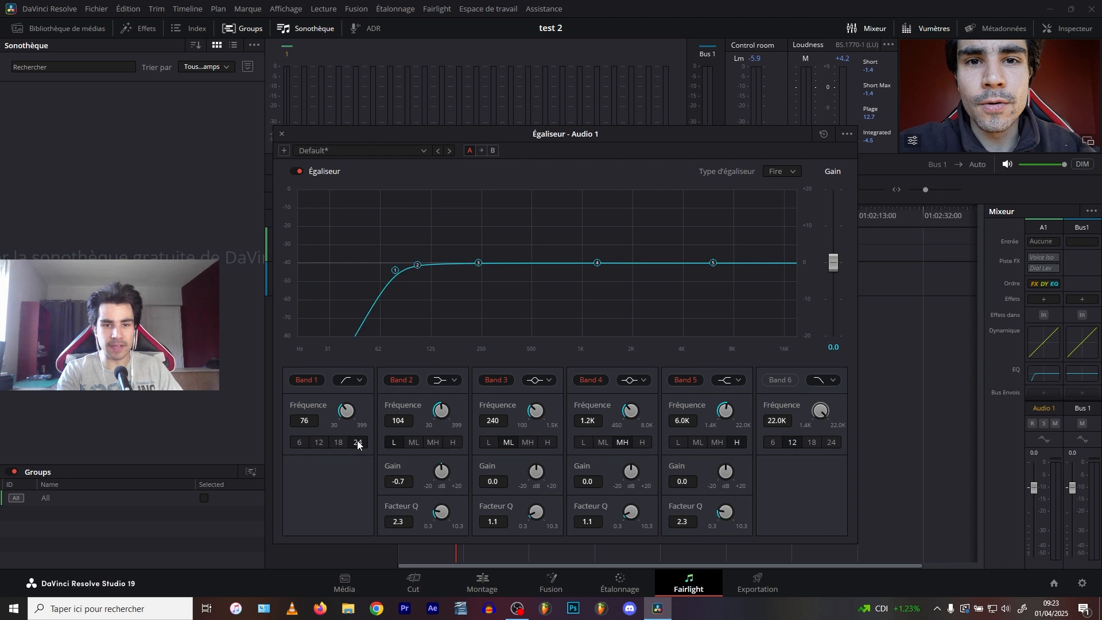
pyautogui.moveTo(395, 270); pyautogui.dragTo(418, 263)
pyautogui.press('space')
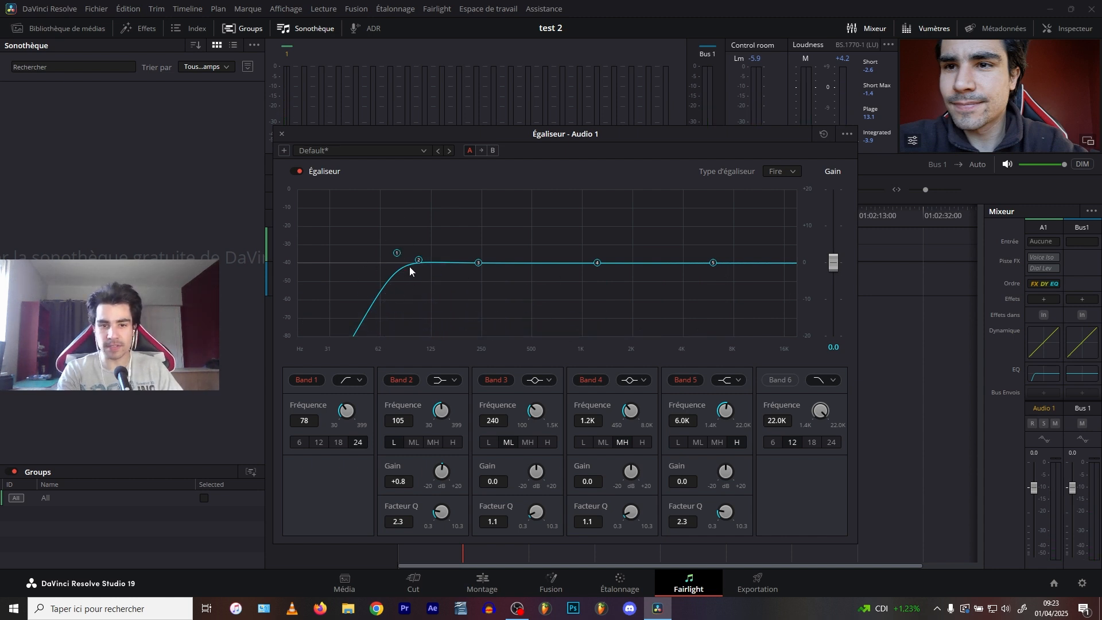
# Enable Band 6 as a high cut at about 14.9K and play the audio to check it
pyautogui.click(780, 379)
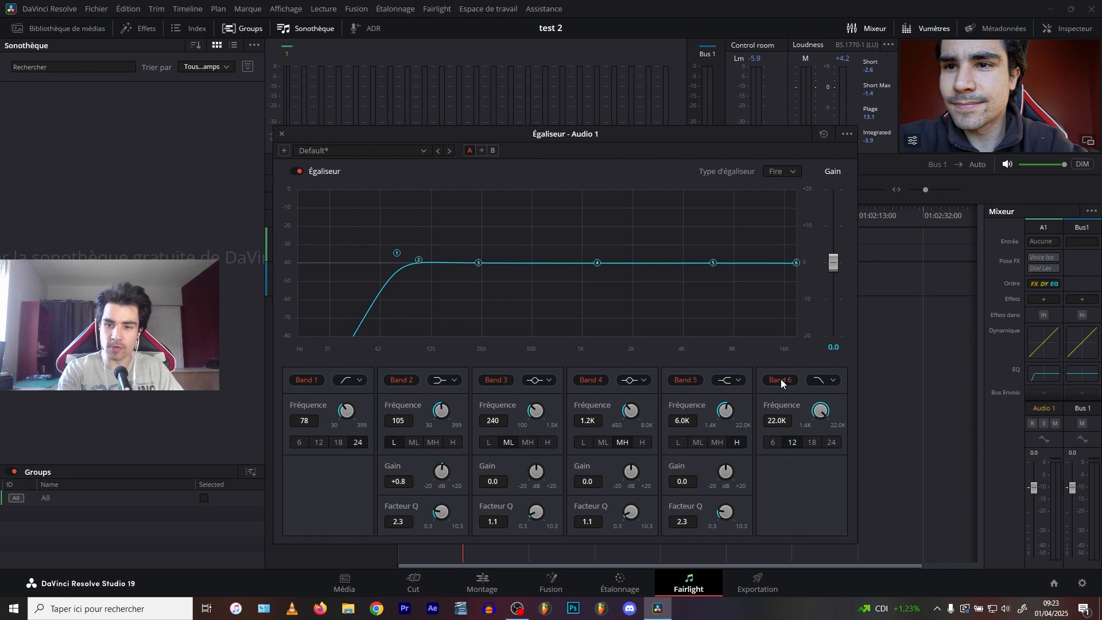
pyautogui.moveTo(795, 257); pyautogui.dragTo(779, 261)
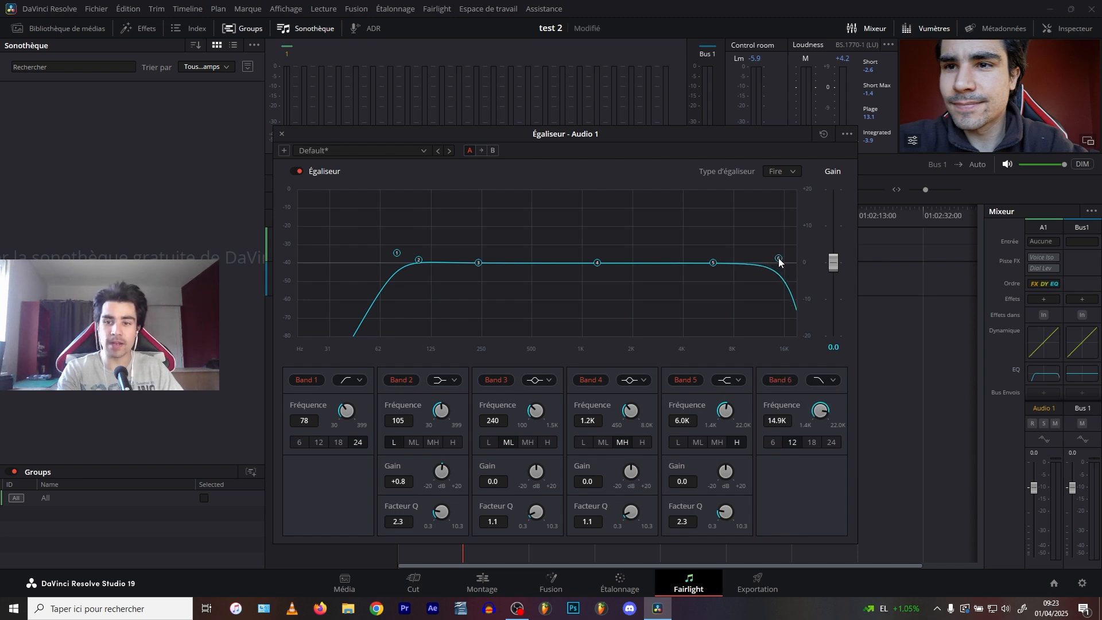
pyautogui.press('space')
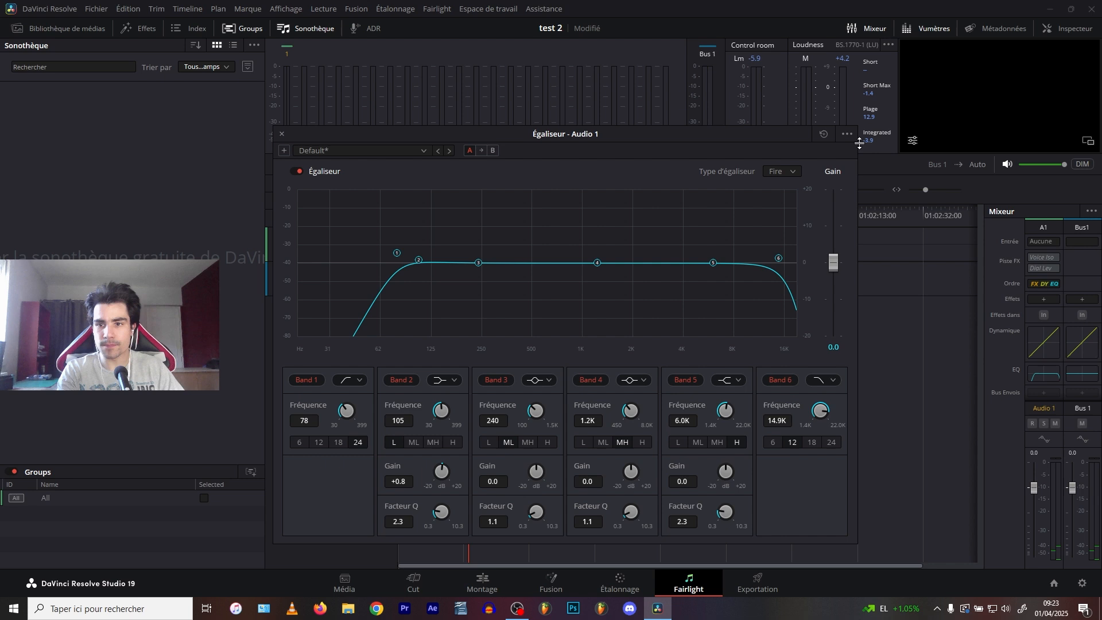
pyautogui.moveTo(769, 136); pyautogui.dragTo(729, 133)
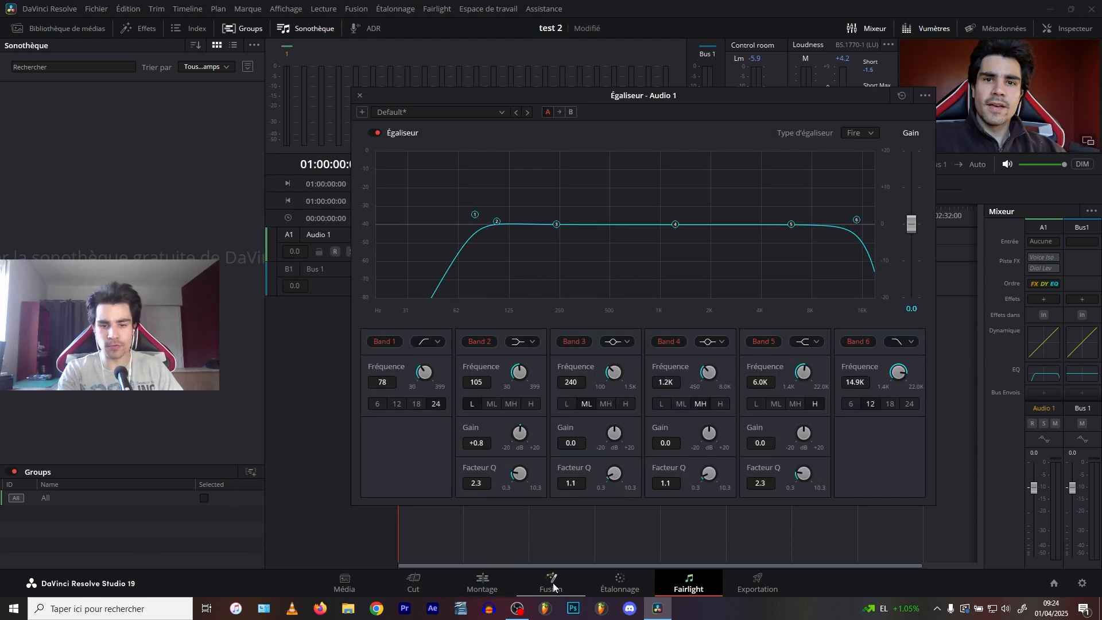
# Turn on loop playback on the Montage page and play the timeline from its start
pyautogui.click(479, 584)
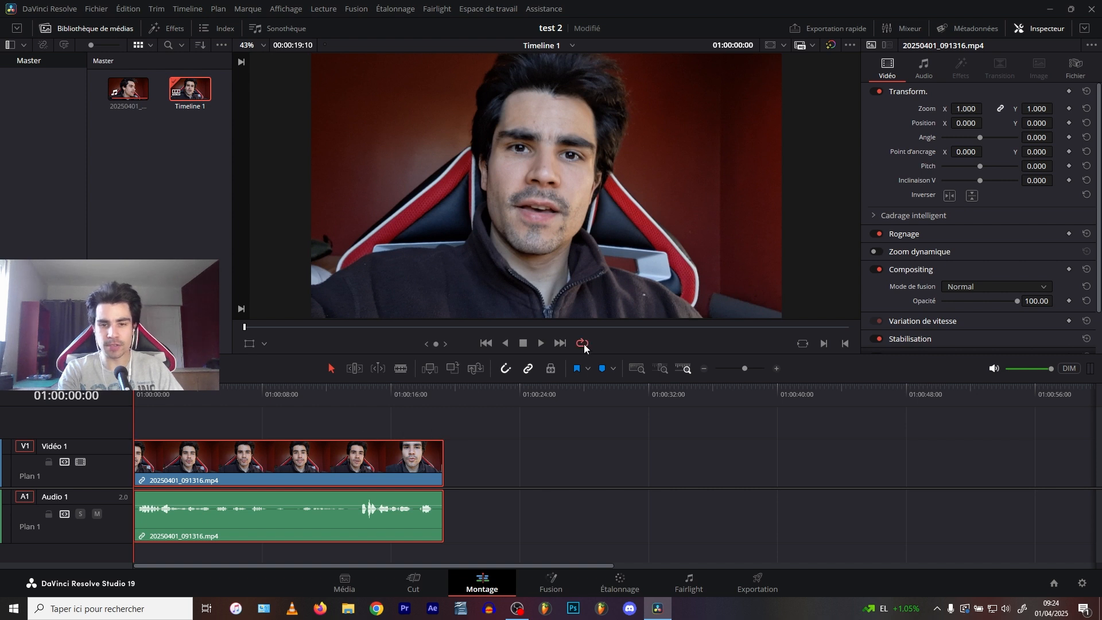
pyautogui.press('space')
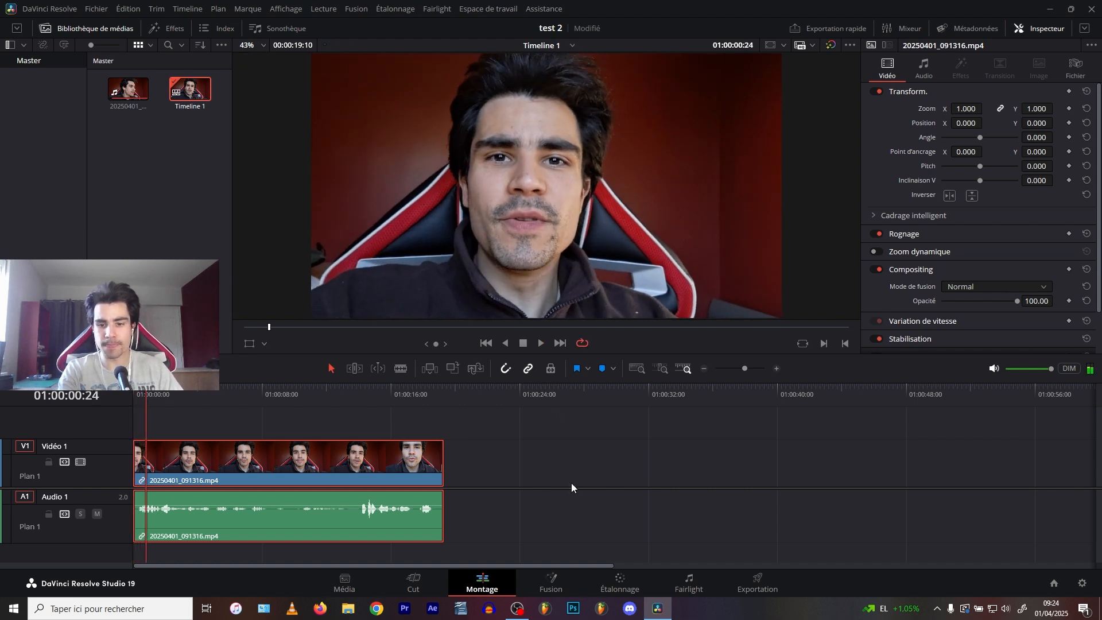
# Reopen the Audio 1 equalizer in Fairlight and set Band 5 to about 7.1K with +4.1 dB gain and Band 6 to about 9.2K
pyautogui.click(689, 583)
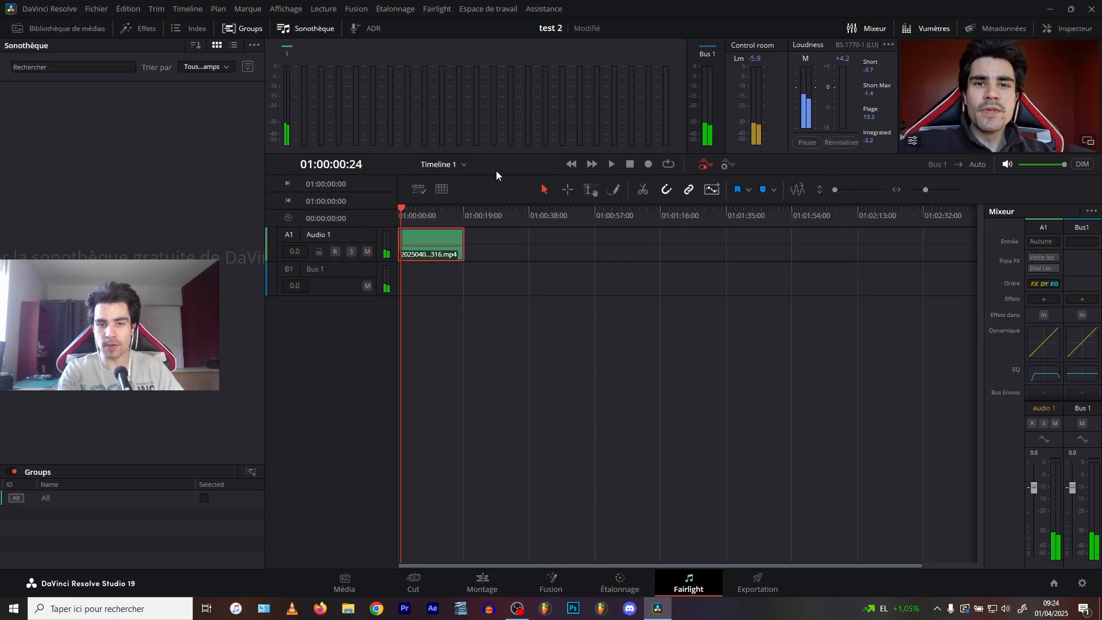
pyautogui.doubleClick(1042, 376)
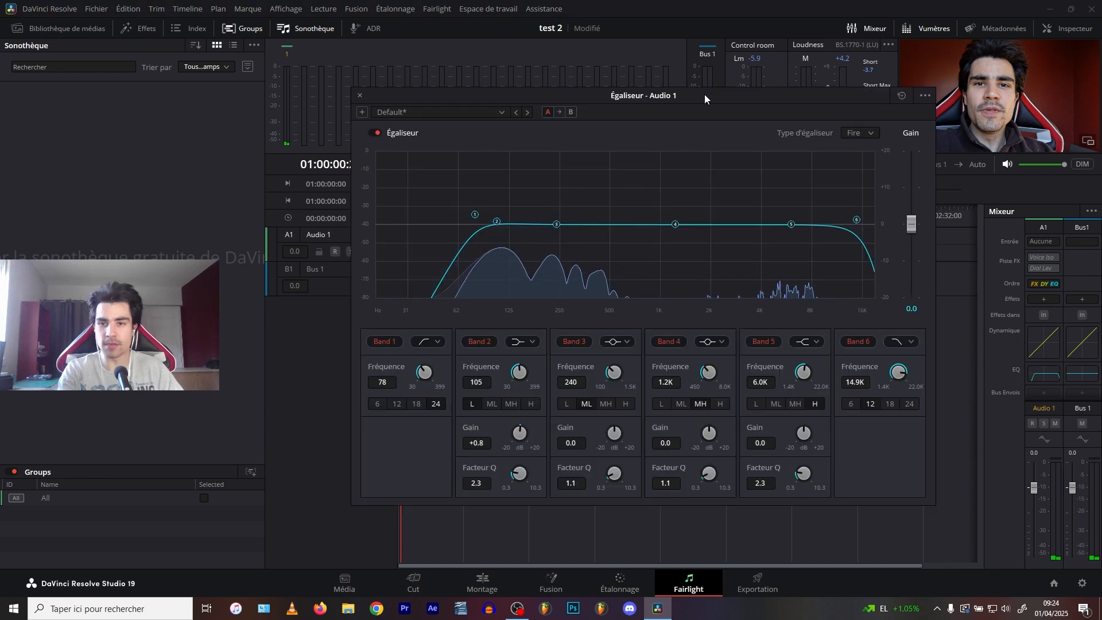
pyautogui.moveTo(720, 100); pyautogui.dragTo(584, 117)
pyautogui.moveTo(720, 237); pyautogui.dragTo(665, 227)
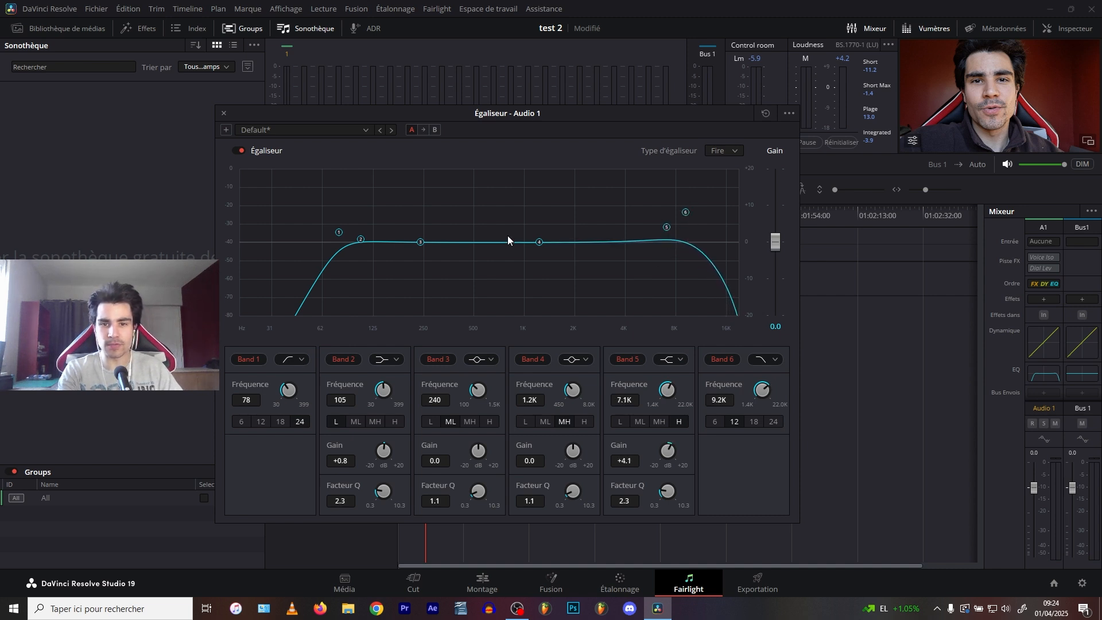
# Shape Band 4 into a narrow peak at about 1.8K with +20.0 dB gain and a Q factor of 8.1
pyautogui.moveTo(542, 241); pyautogui.dragTo(611, 254)
pyautogui.scroll(-2, 543, 236)
pyautogui.scroll(2, 620, 256)
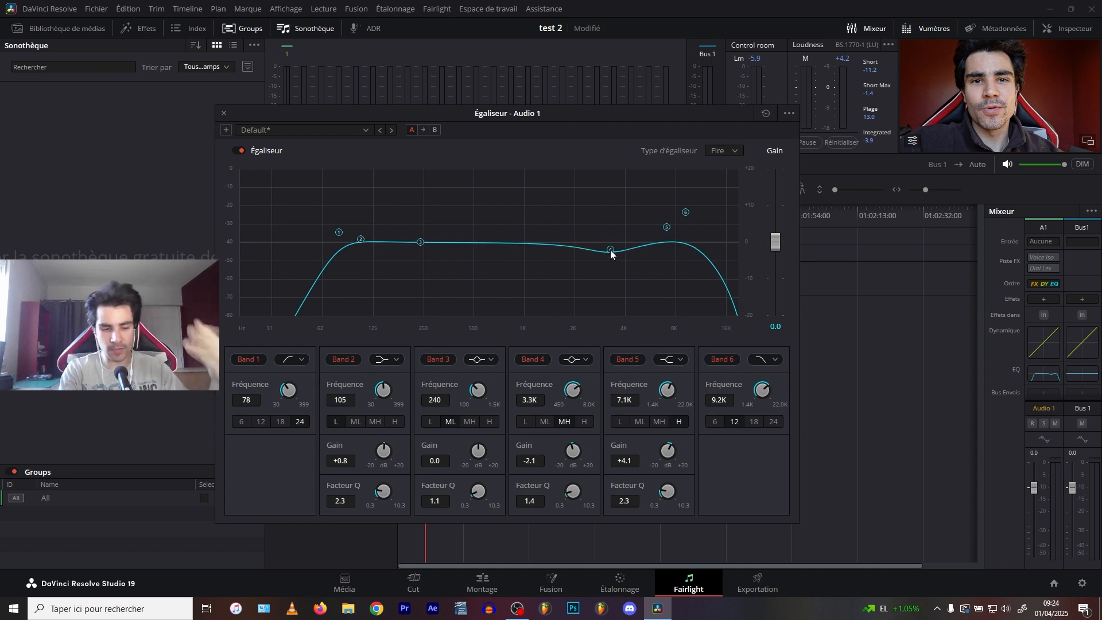
pyautogui.moveTo(610, 251); pyautogui.dragTo(591, 236)
pyautogui.scroll(10, 592, 235)
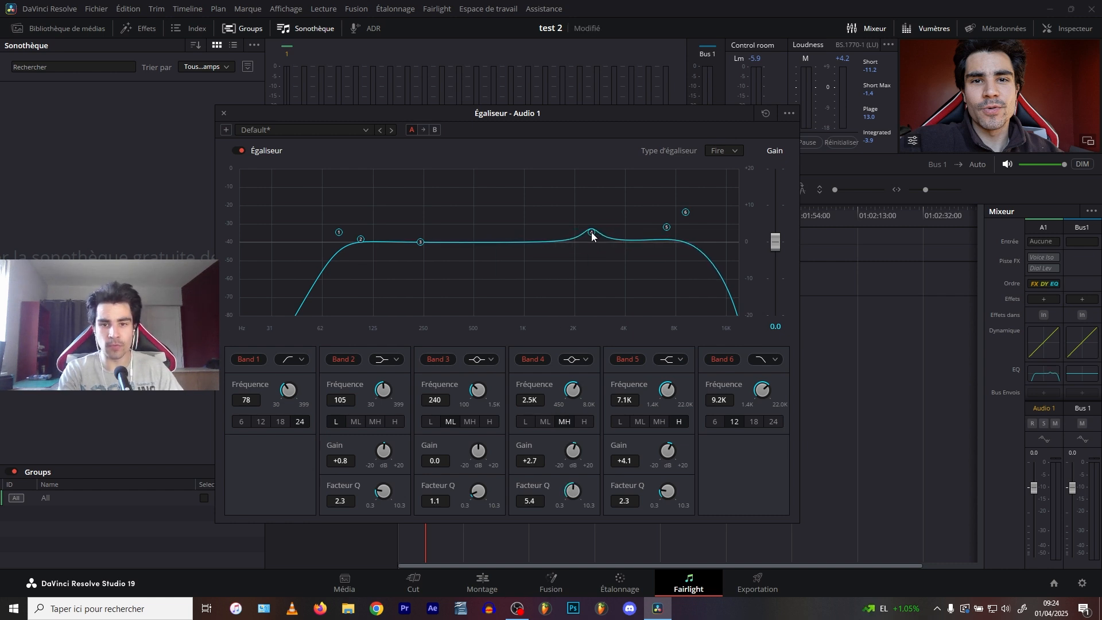
pyautogui.moveTo(591, 235); pyautogui.dragTo(574, 219)
pyautogui.scroll(-3, 580, 232)
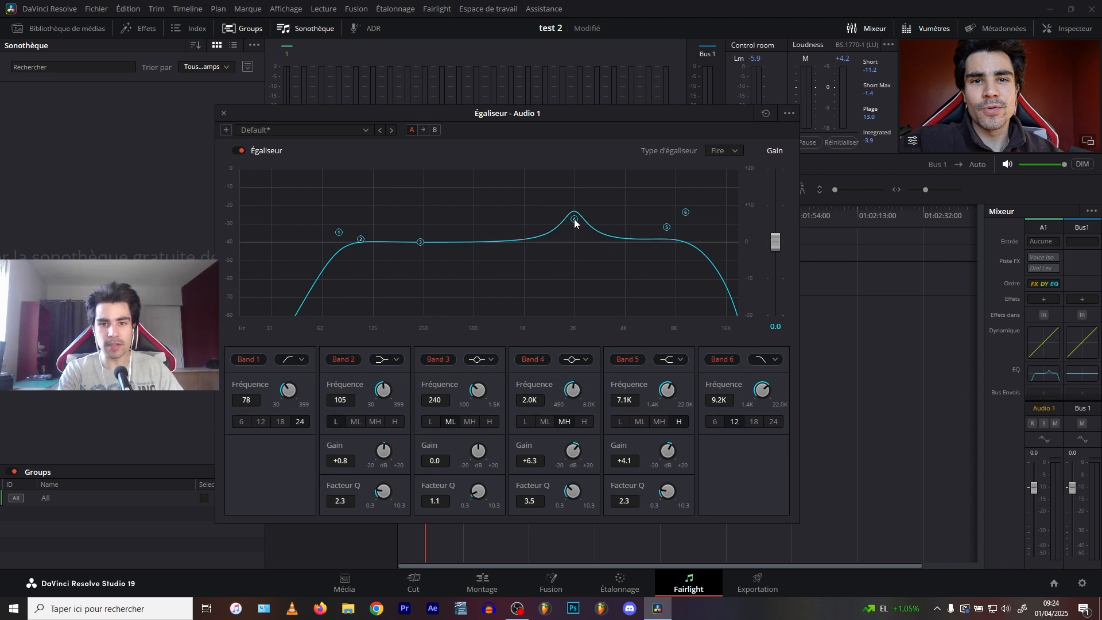
pyautogui.scroll(2, 574, 220)
pyautogui.scroll(5, 574, 219)
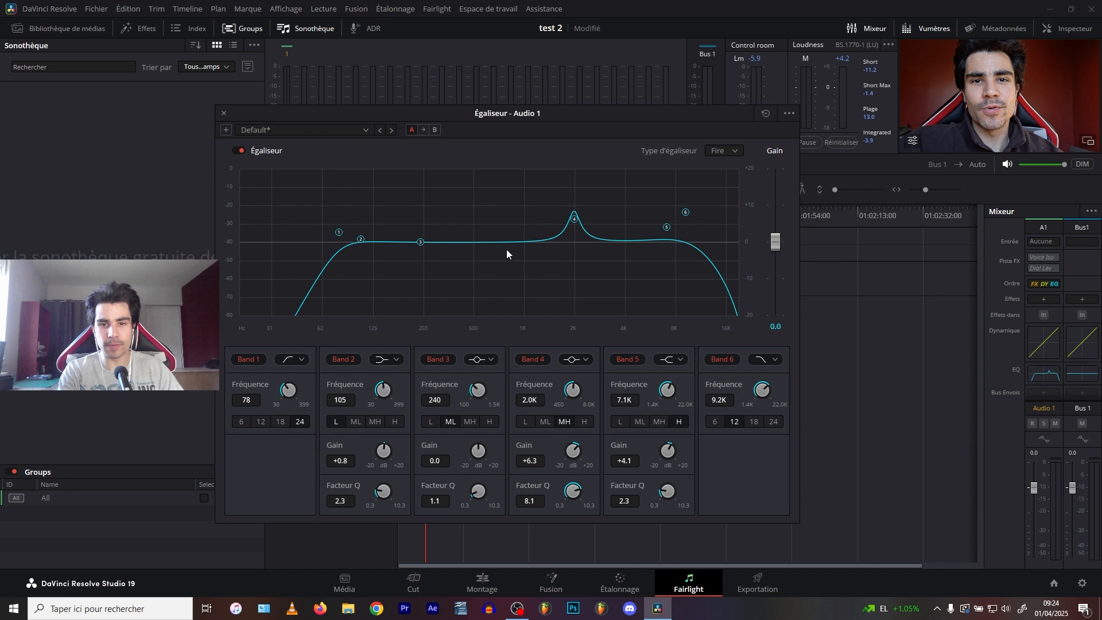
pyautogui.moveTo(574, 219); pyautogui.dragTo(569, 146)
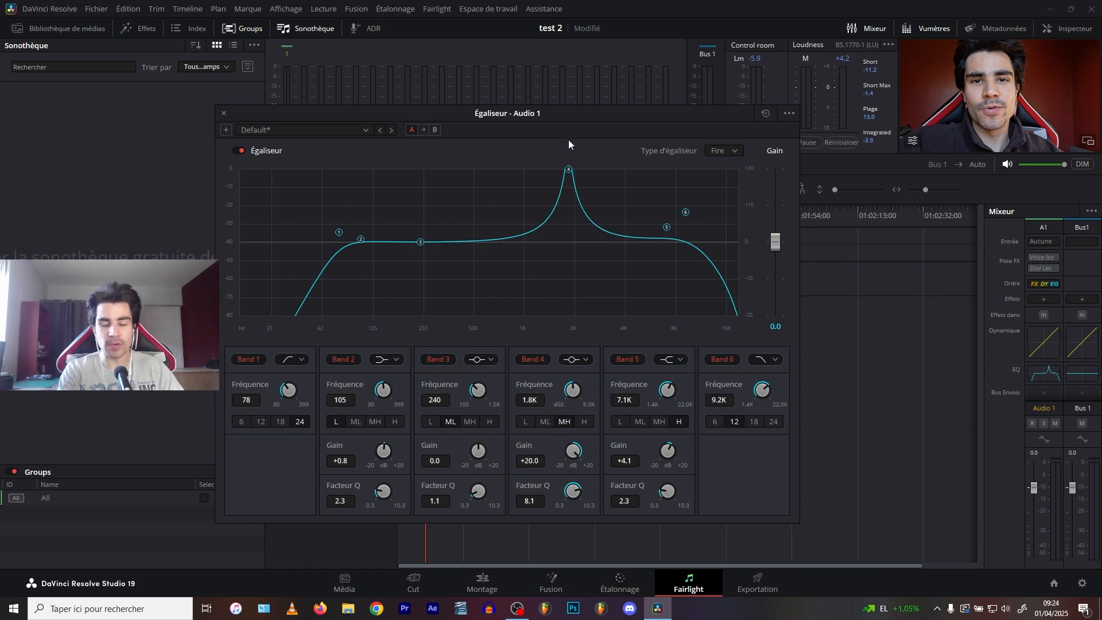
# Sweep Band 4's narrow peak up to about 2.6K, saving the project along the way, and listen during playback
pyautogui.moveTo(568, 169); pyautogui.dragTo(571, 168)
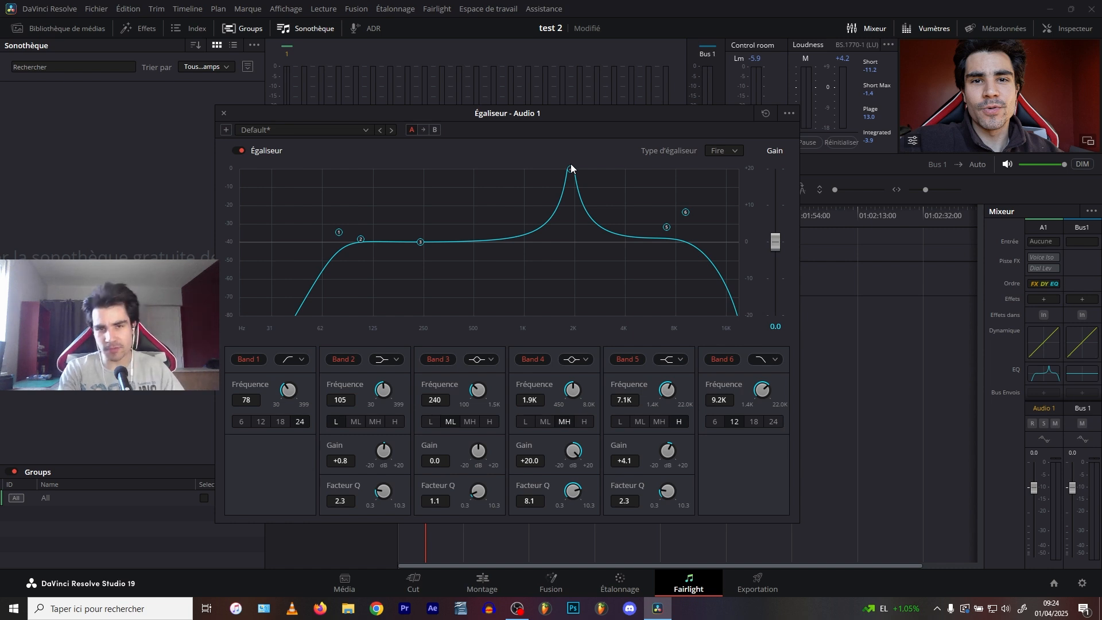
pyautogui.hotkey('ctrl', 's')
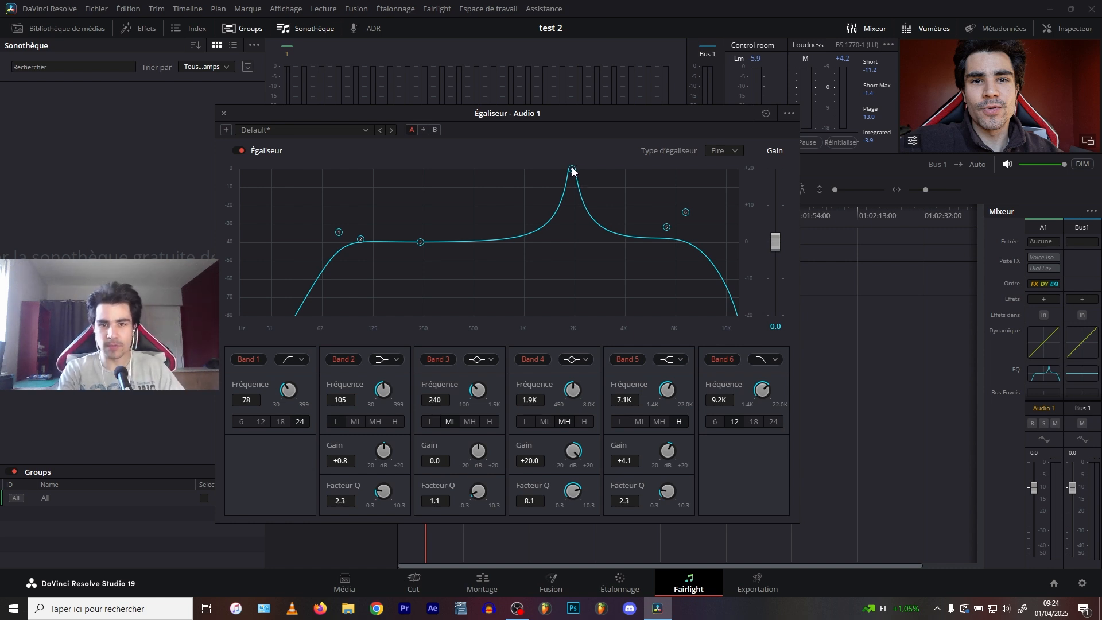
pyautogui.moveTo(572, 169); pyautogui.dragTo(573, 170)
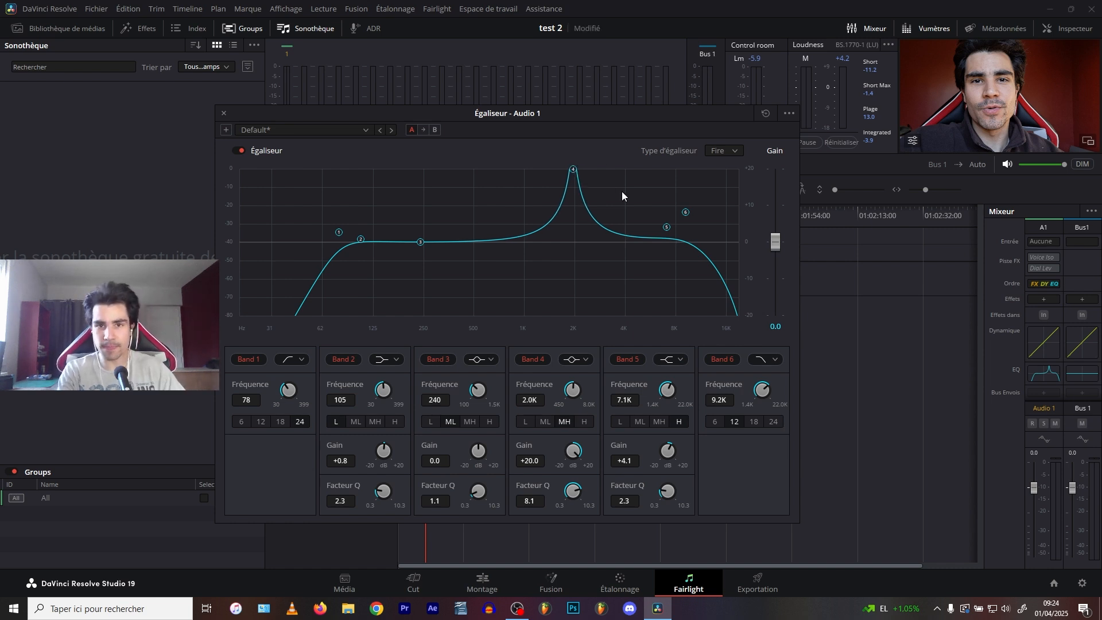
pyautogui.moveTo(572, 169); pyautogui.dragTo(595, 170)
pyautogui.press('space')
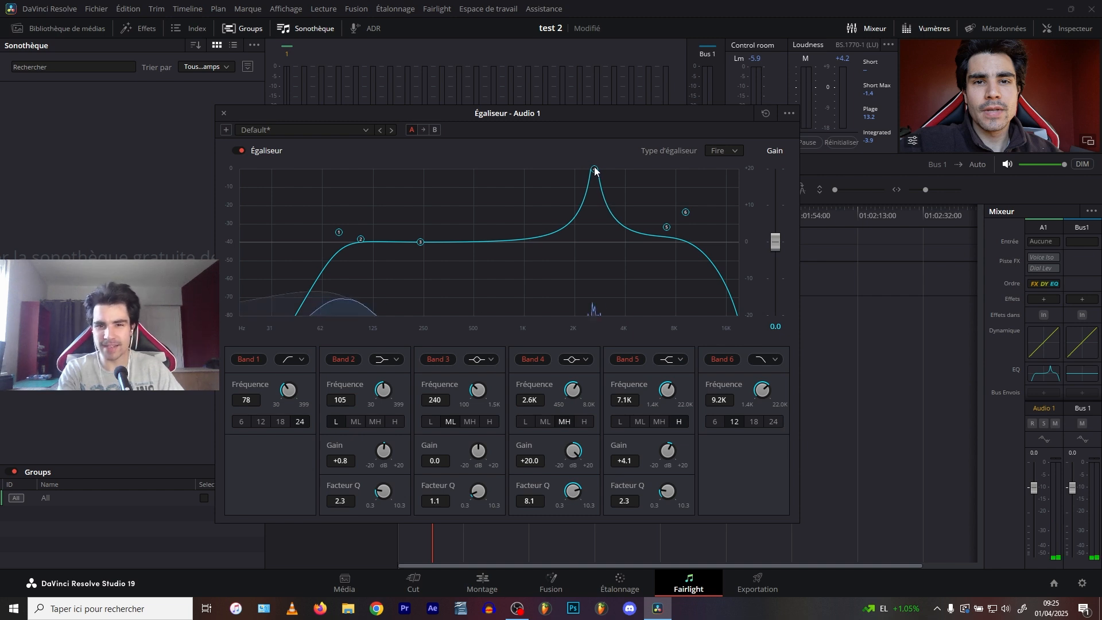
# Set Band 4 to about 4.4K with -2.7 dB gain and Q factor 2.5, and Band 3 to about 220 Hz with +1.1 dB
pyautogui.moveTo(594, 171); pyautogui.dragTo(631, 252)
pyautogui.scroll(-5, 632, 260)
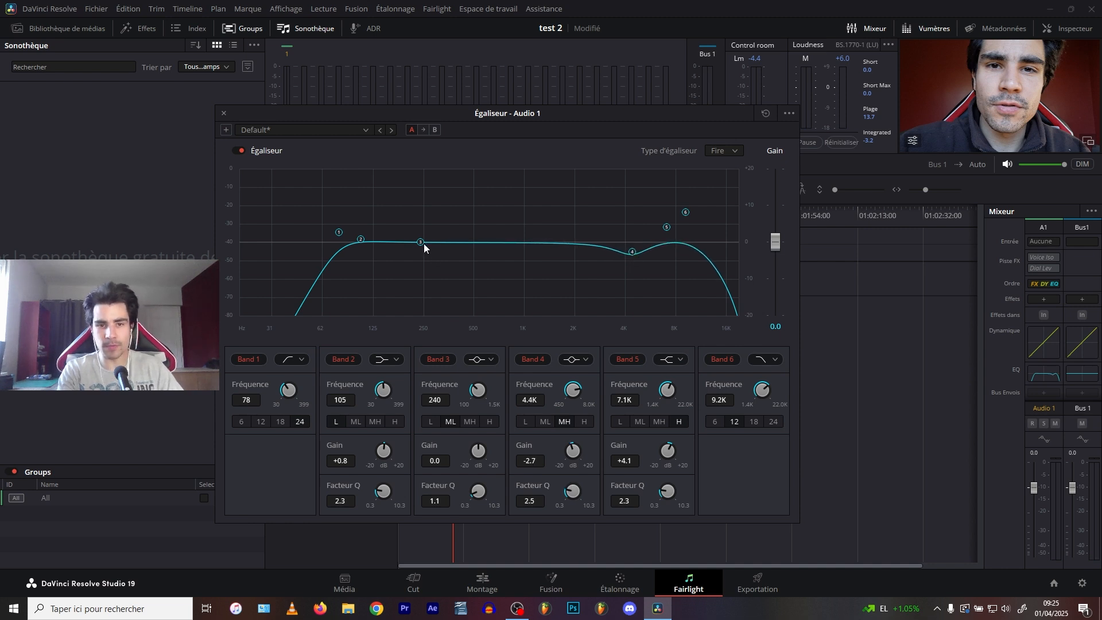
pyautogui.moveTo(424, 244); pyautogui.dragTo(414, 237)
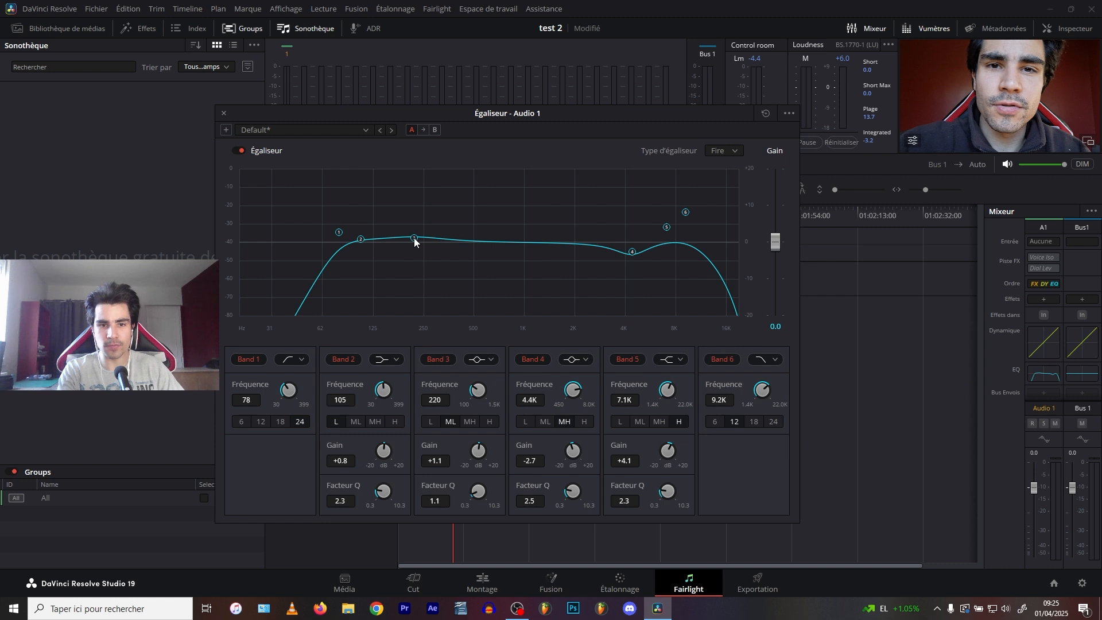
pyautogui.moveTo(561, 117); pyautogui.dragTo(597, 108)
pyautogui.click(232, 108)
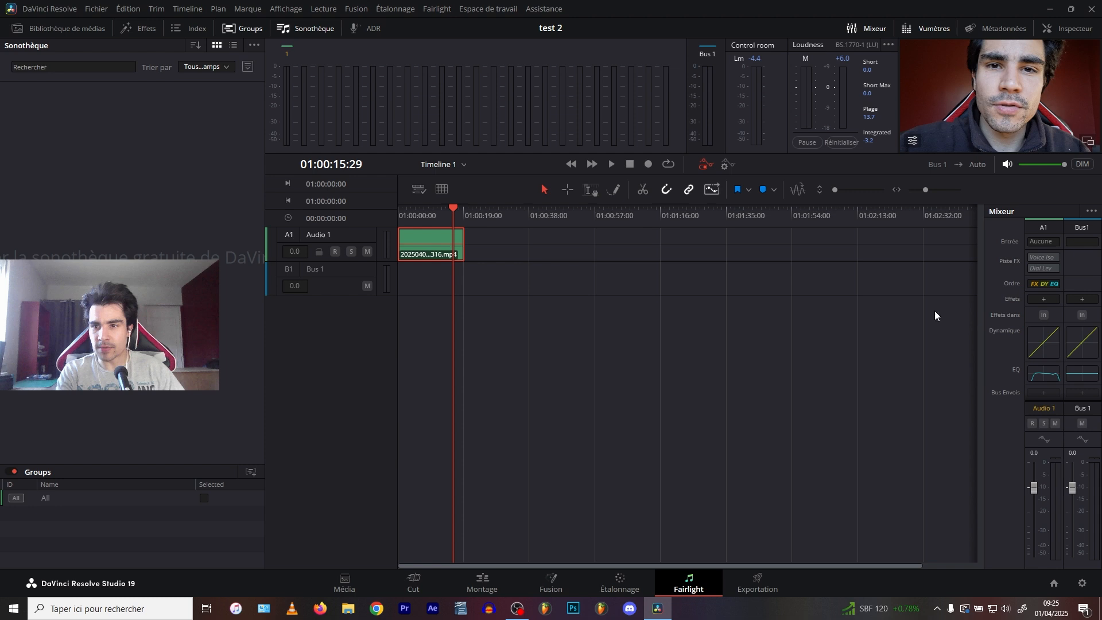
# Turn on Voice Isolation at 100 for the selected clip's audio on the Montage page
pyautogui.hotkey('shift', '4')
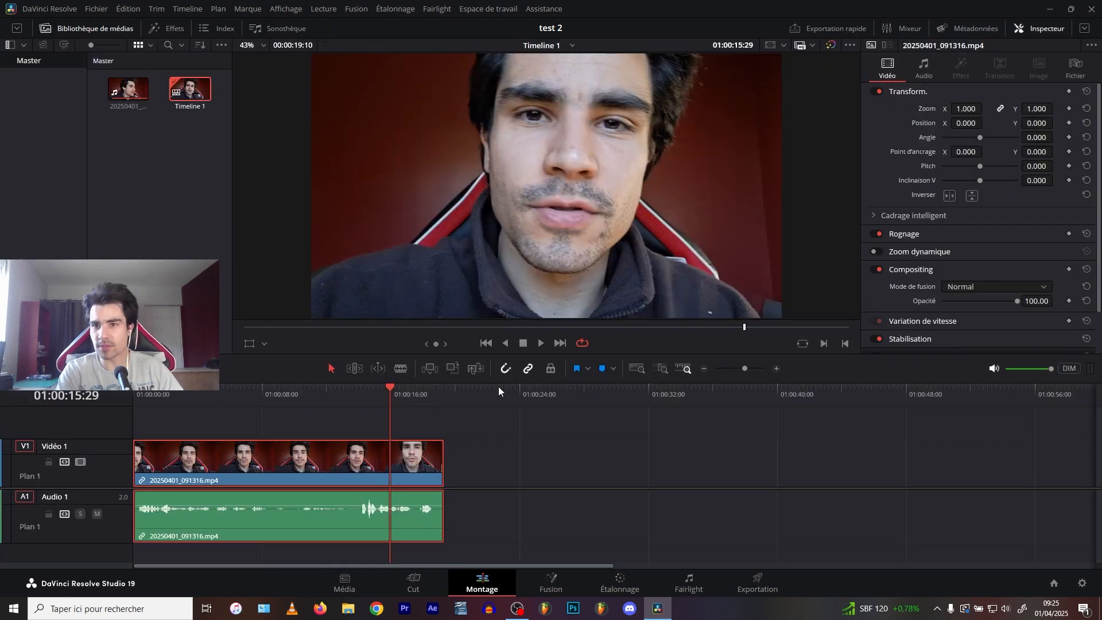
pyautogui.click(929, 71)
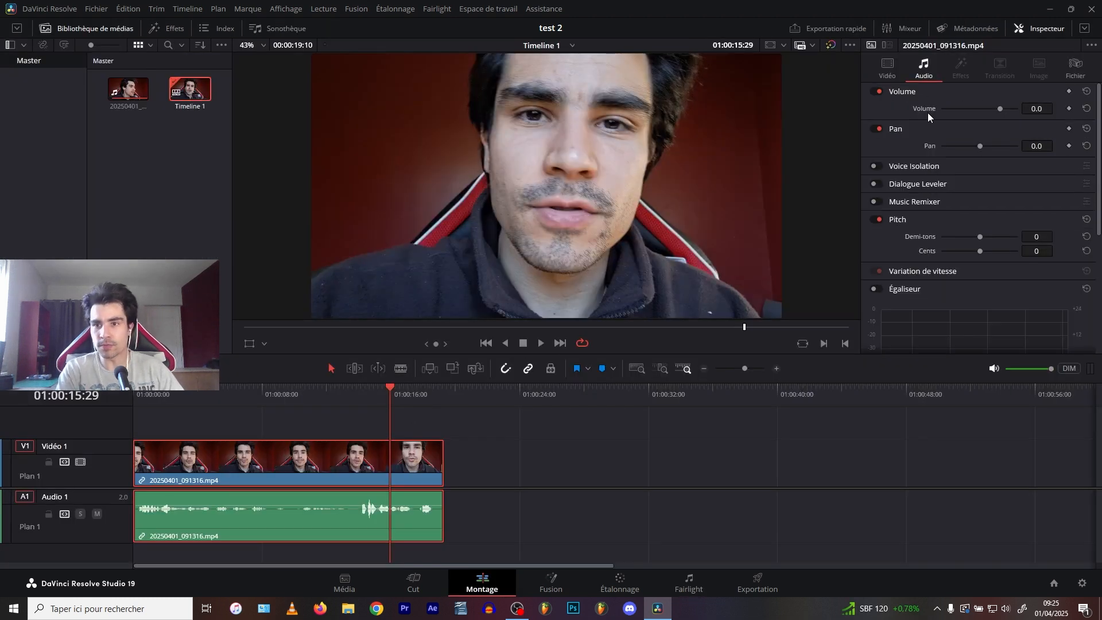
pyautogui.click(876, 166)
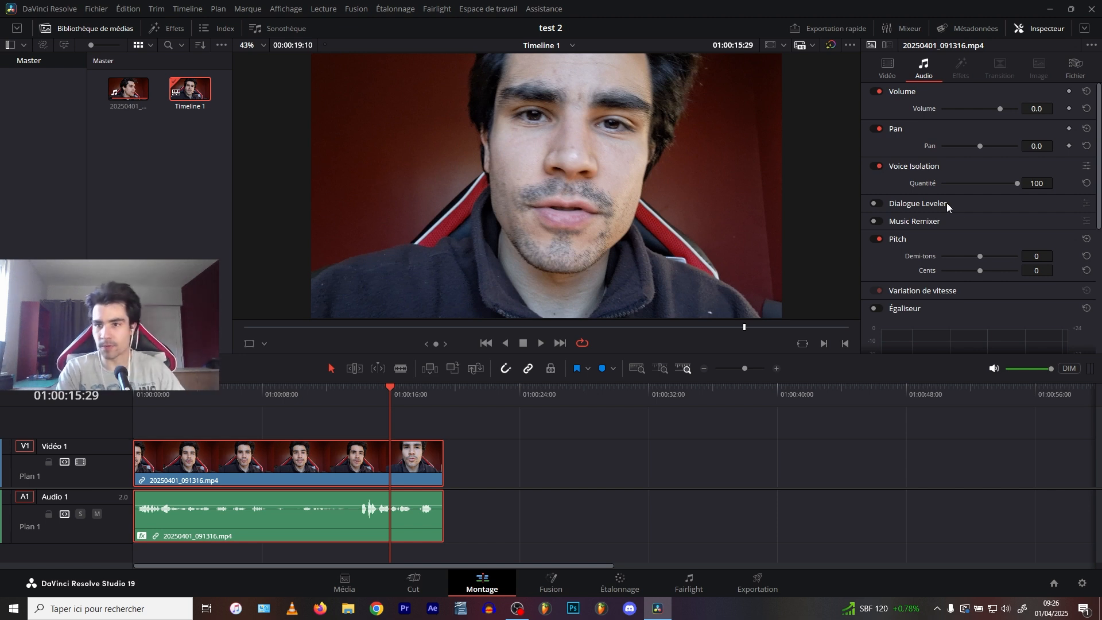
pyautogui.moveTo(1013, 183); pyautogui.dragTo(1019, 184)
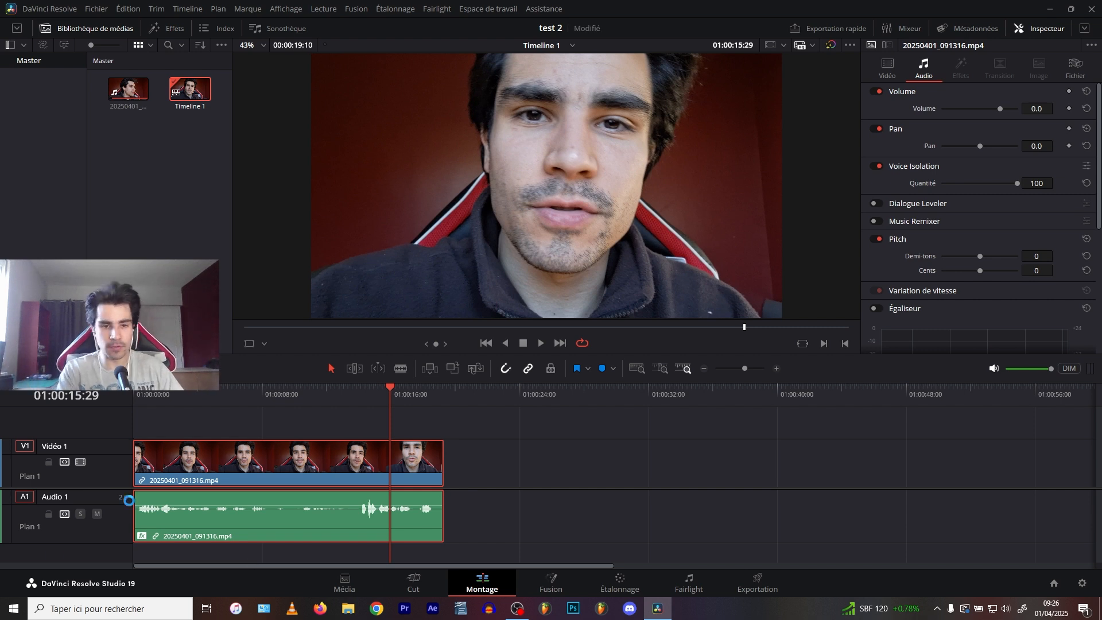
# Play the clip's opening seconds with Voice Isolation on and off to compare, leaving it enabled
pyautogui.click(146, 400)
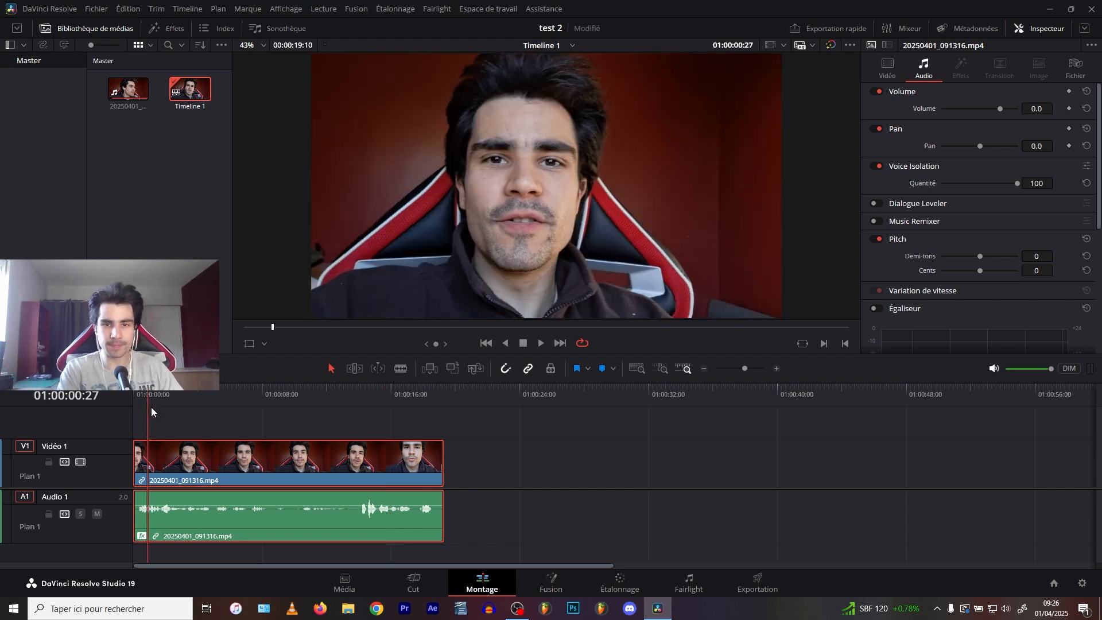
pyautogui.press('space')
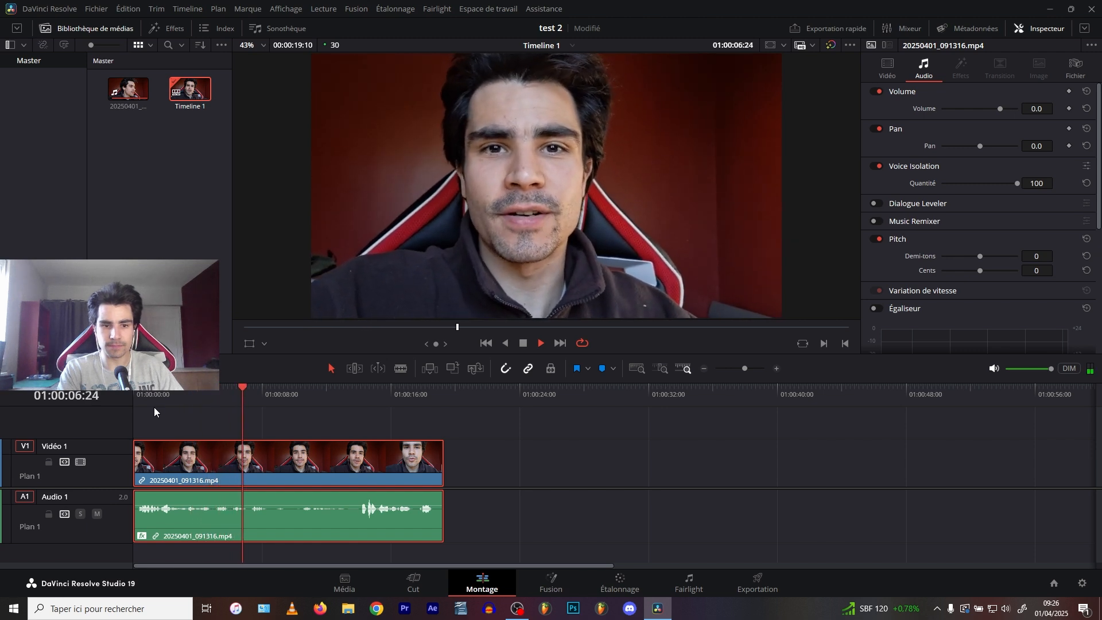
pyautogui.press('space')
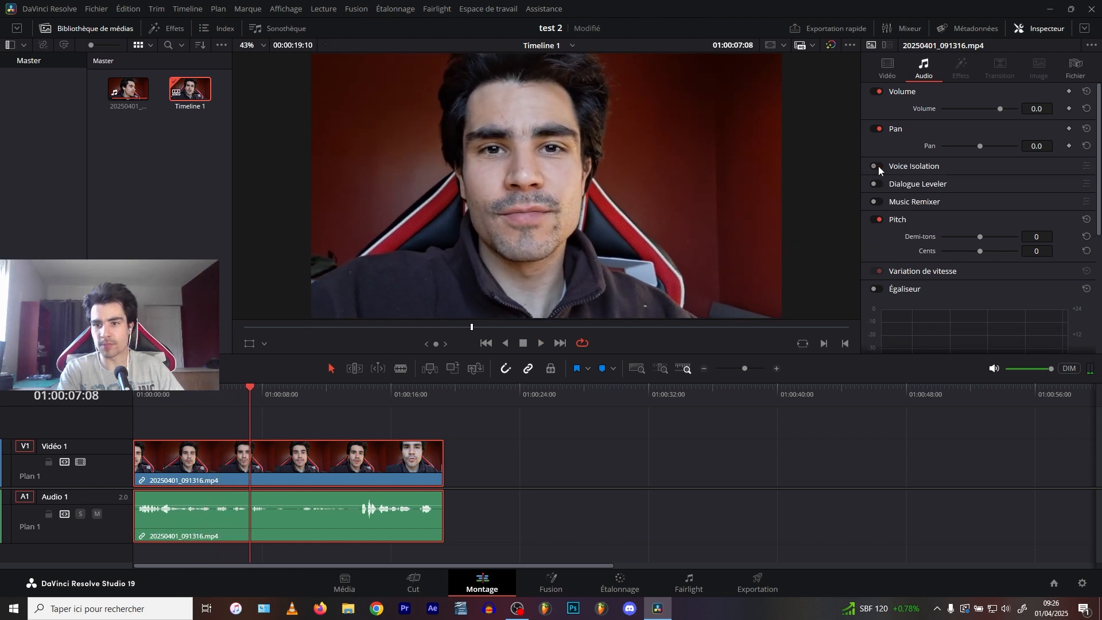
pyautogui.click(875, 166)
pyautogui.click(183, 391)
pyautogui.press('space')
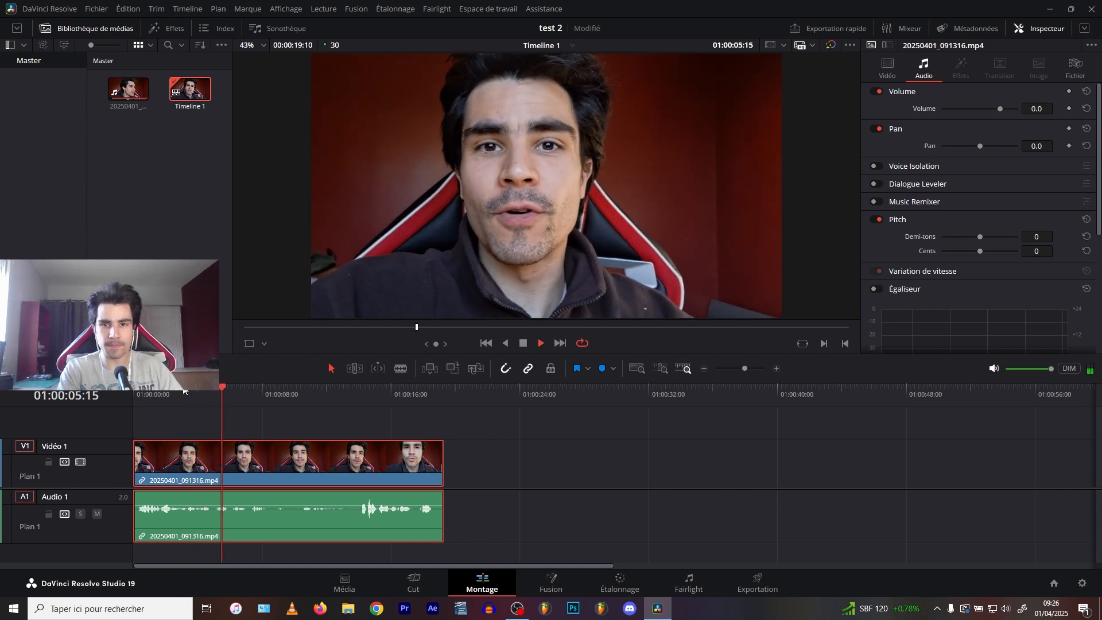
pyautogui.press('space')
pyautogui.click(876, 167)
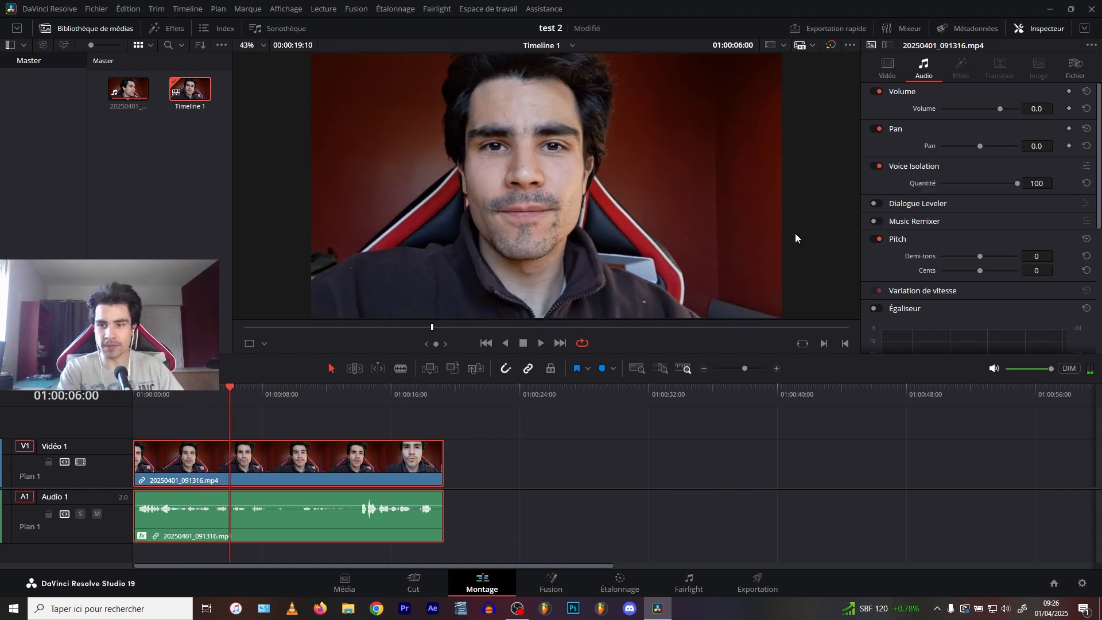
# Set the clip's Voice Isolation amount to 75
pyautogui.click(1029, 185)
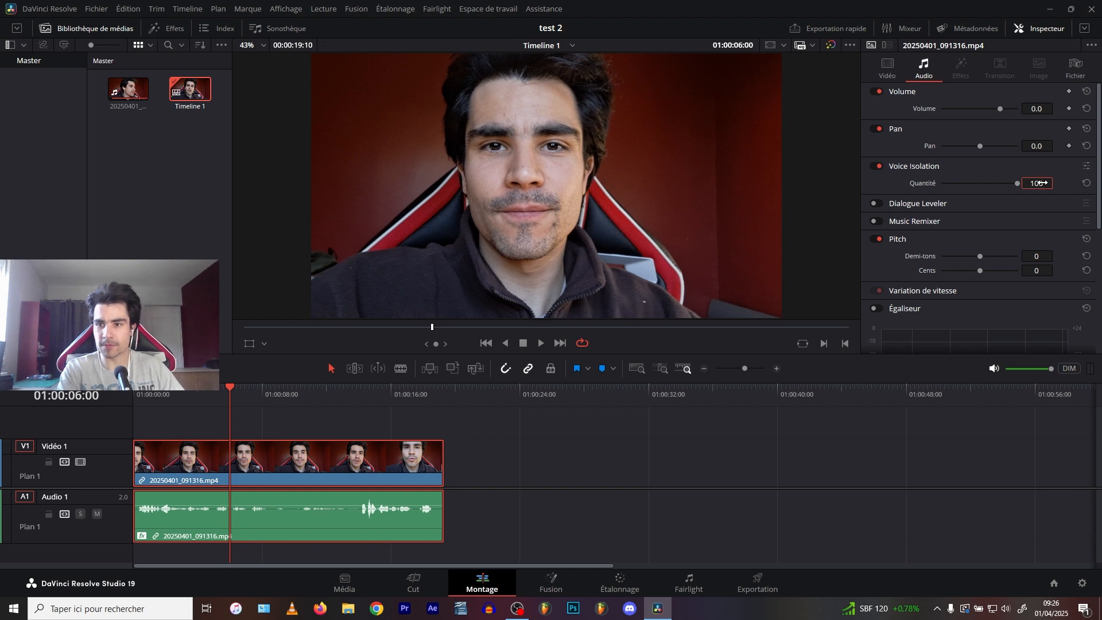
pyautogui.doubleClick(1042, 183)
pyautogui.write('75')
pyautogui.press('Return')
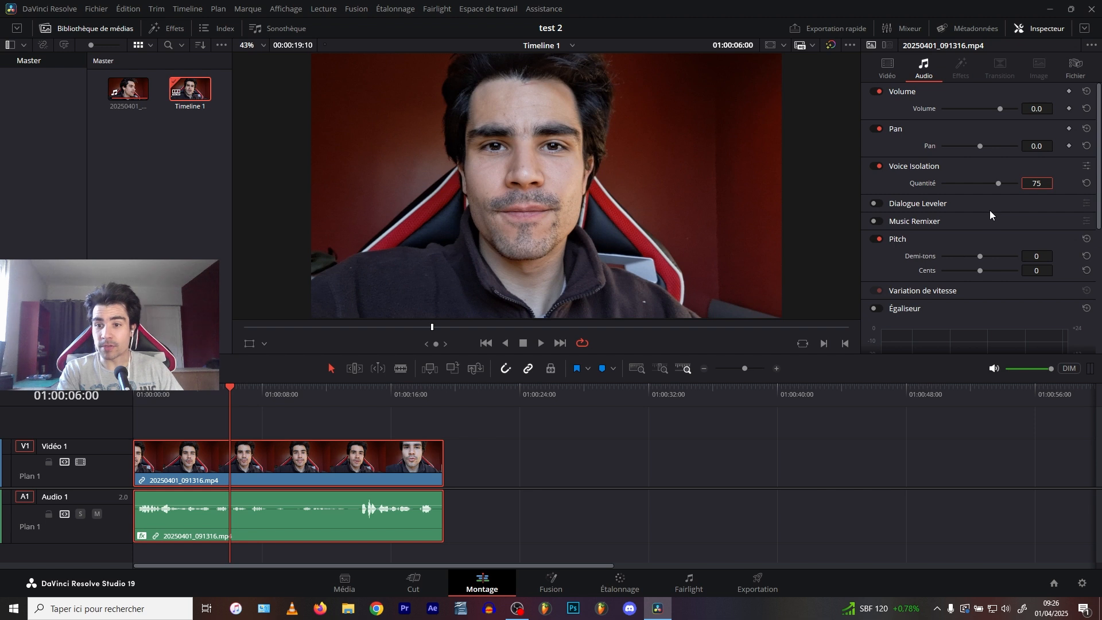
# Open the Audio 1 track's dynamics in Fairlight and load the Dialog leveler - Expander preset
pyautogui.click(689, 583)
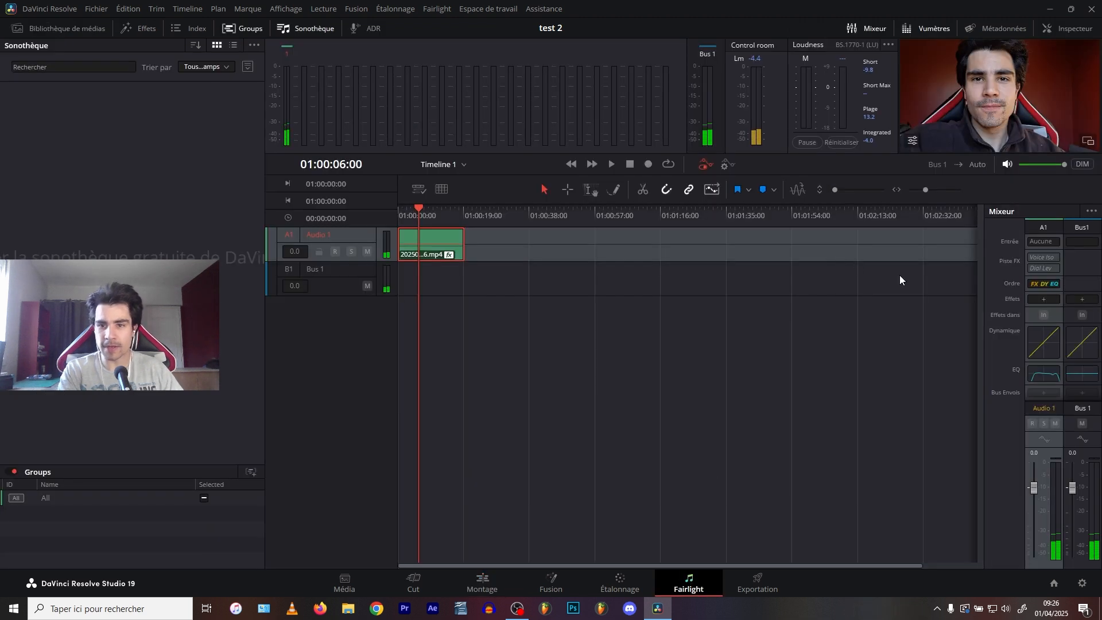
pyautogui.doubleClick(1045, 343)
pyautogui.moveTo(459, 90); pyautogui.dragTo(408, 122)
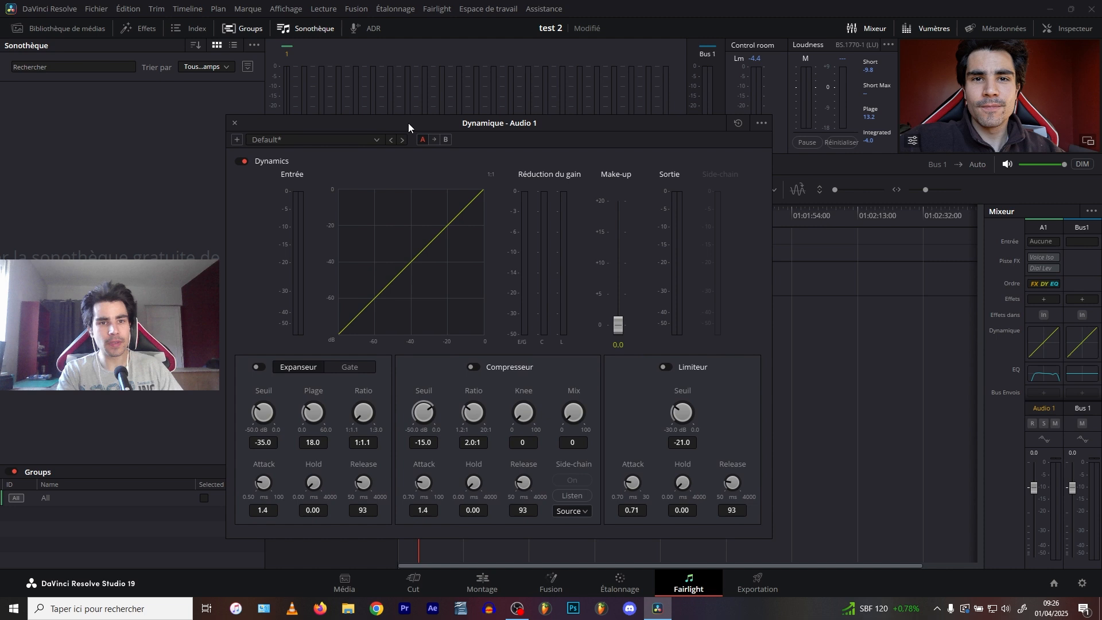
pyautogui.click(277, 139)
pyautogui.click(274, 138)
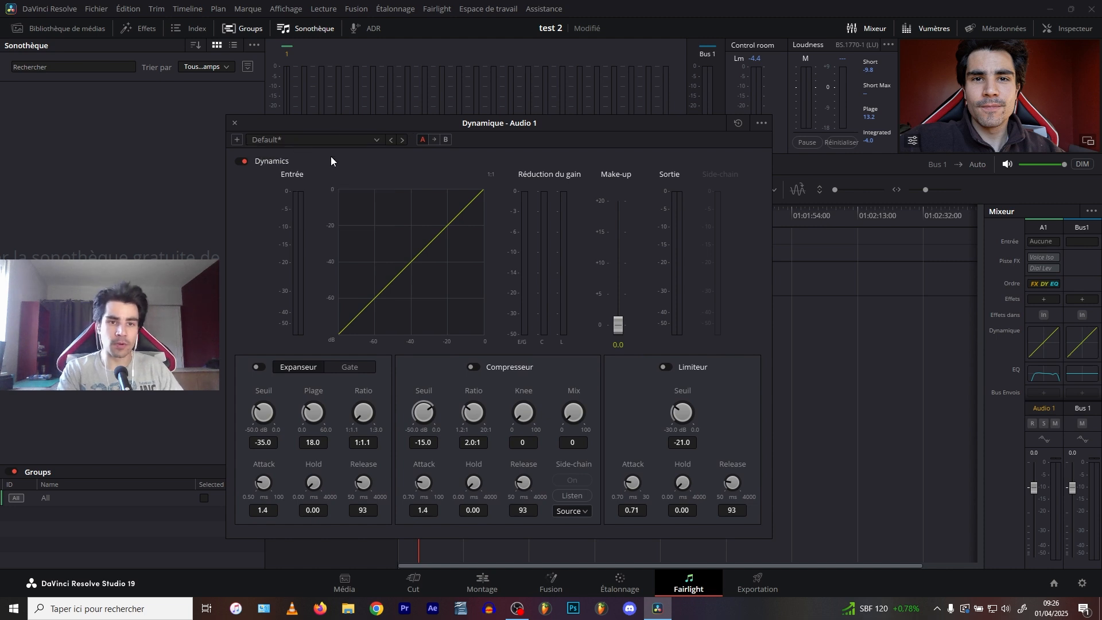
pyautogui.click(305, 140)
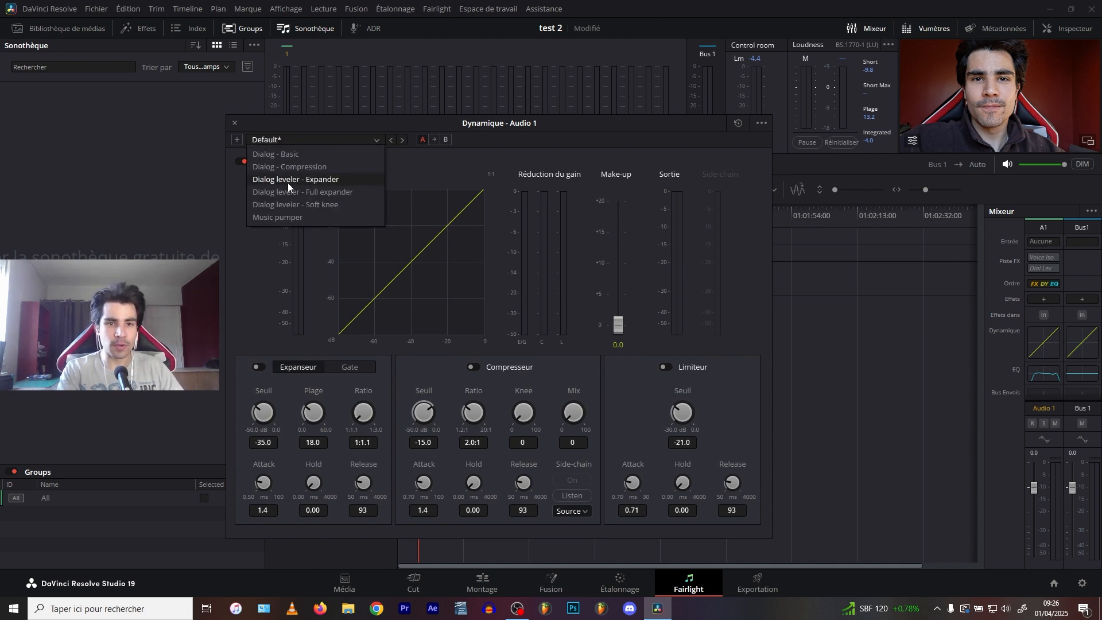
pyautogui.click(304, 178)
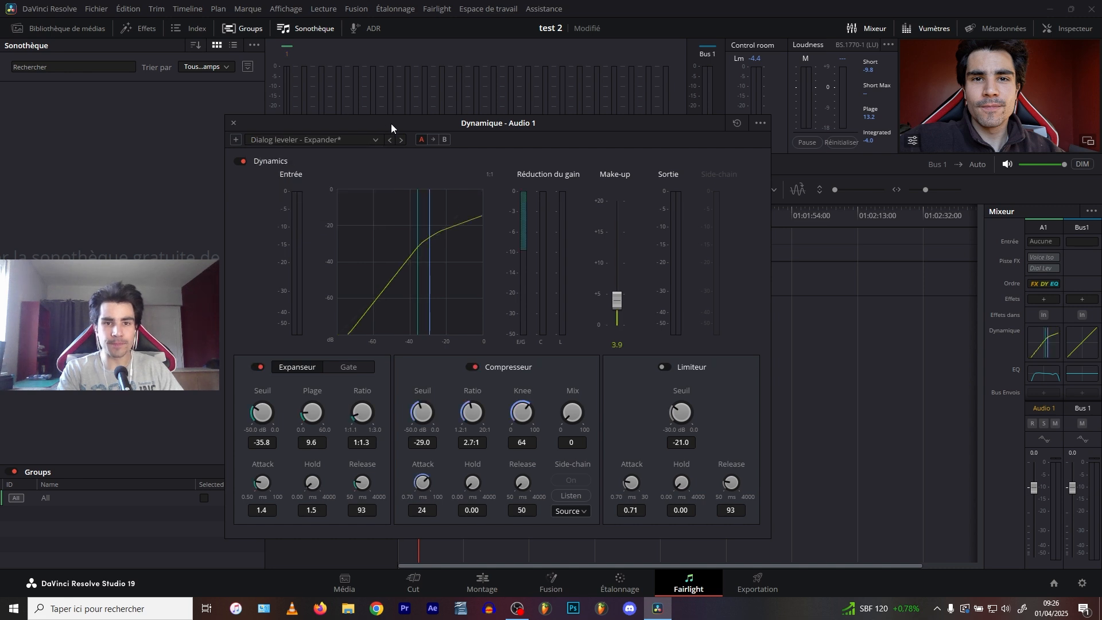
# Play the audio with the dynamics window in view to check the input level, gain reduction and output level
pyautogui.moveTo(391, 123)
pyautogui.mouseDown()
pyautogui.moveTo(380, 116)
pyautogui.moveTo(391, 106)
pyautogui.mouseUp()
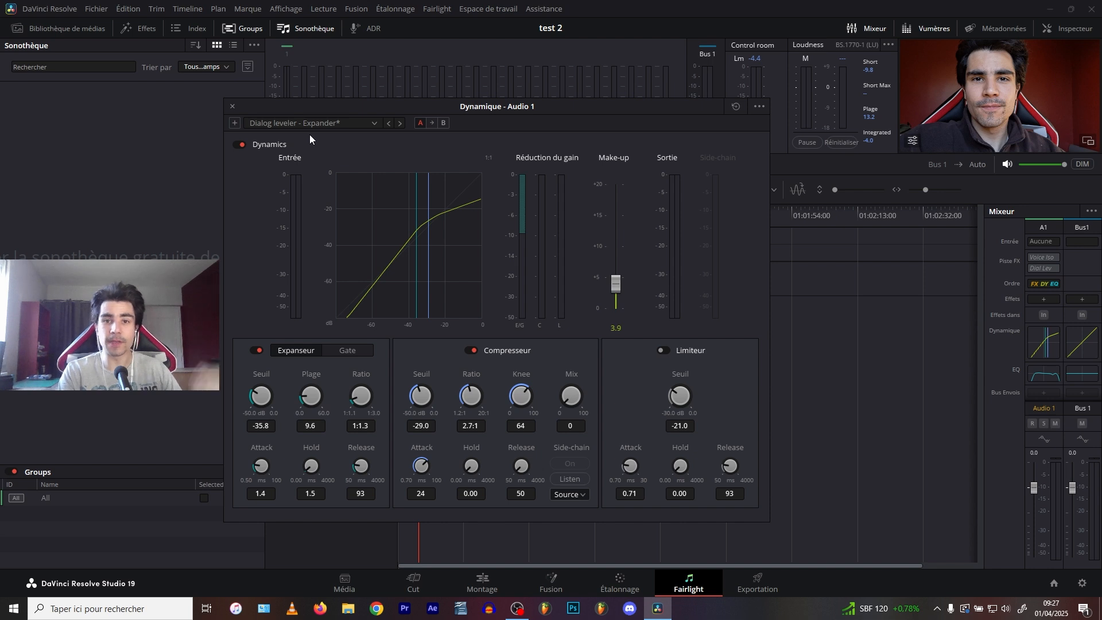
pyautogui.moveTo(339, 109); pyautogui.dragTo(344, 115)
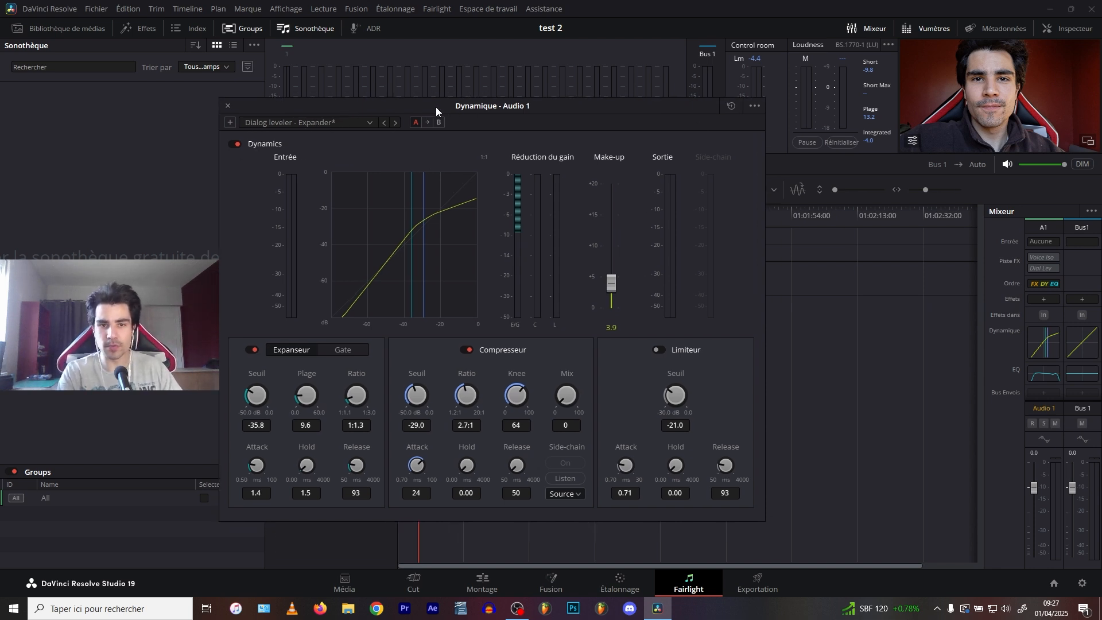
pyautogui.moveTo(435, 106)
pyautogui.mouseDown()
pyautogui.moveTo(401, 96)
pyautogui.moveTo(422, 116)
pyautogui.mouseUp()
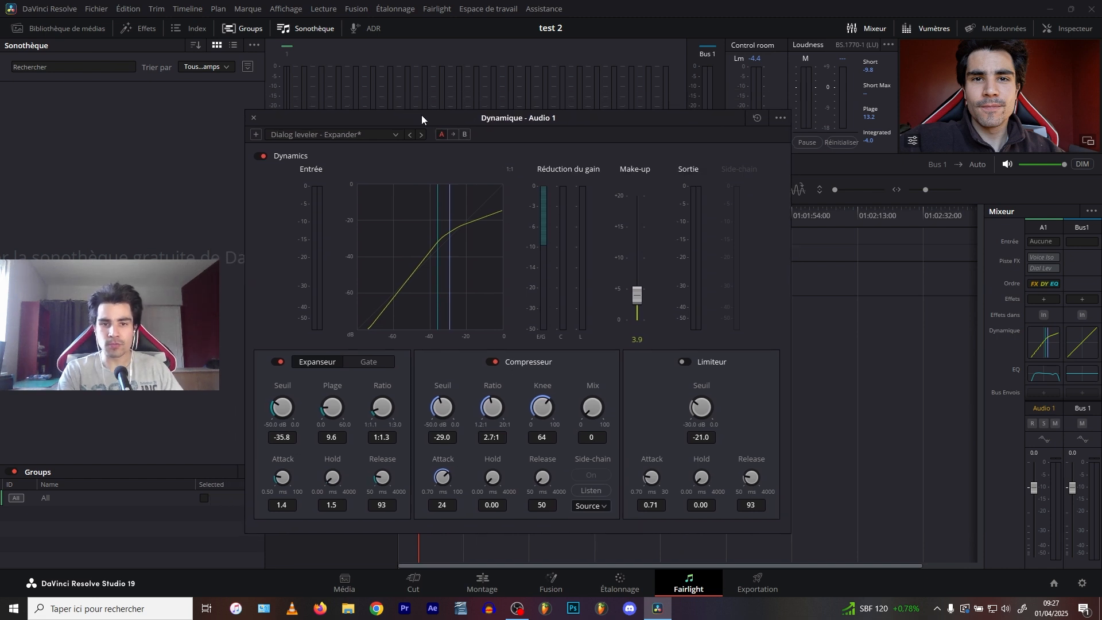
pyautogui.press('space')
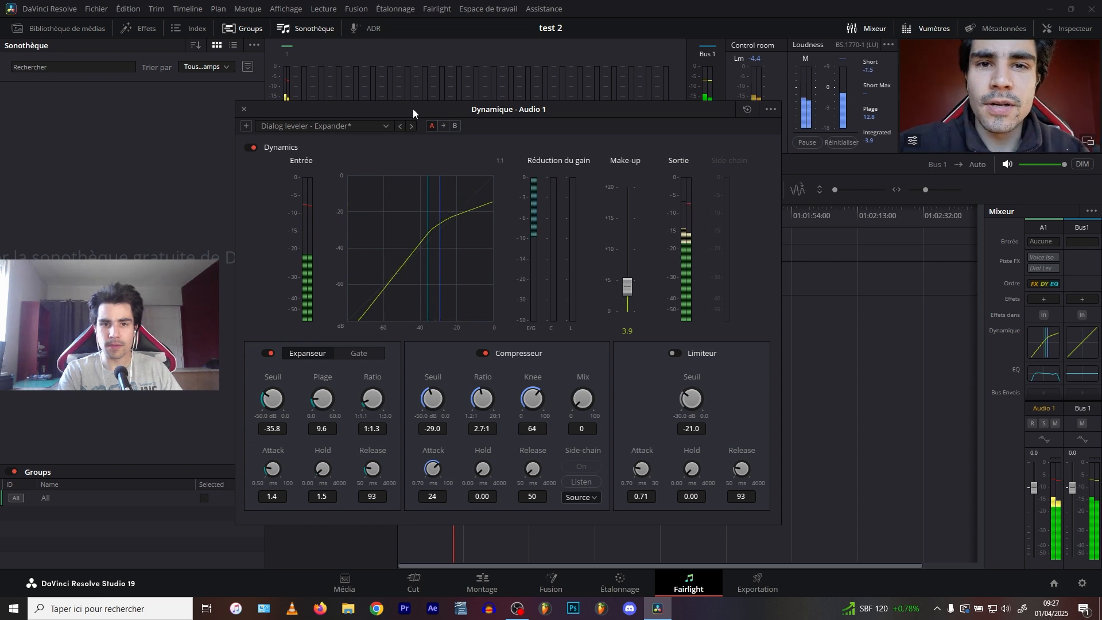
pyautogui.moveTo(412, 109)
pyautogui.mouseDown()
pyautogui.moveTo(431, 110)
pyautogui.moveTo(431, 98)
pyautogui.mouseUp()
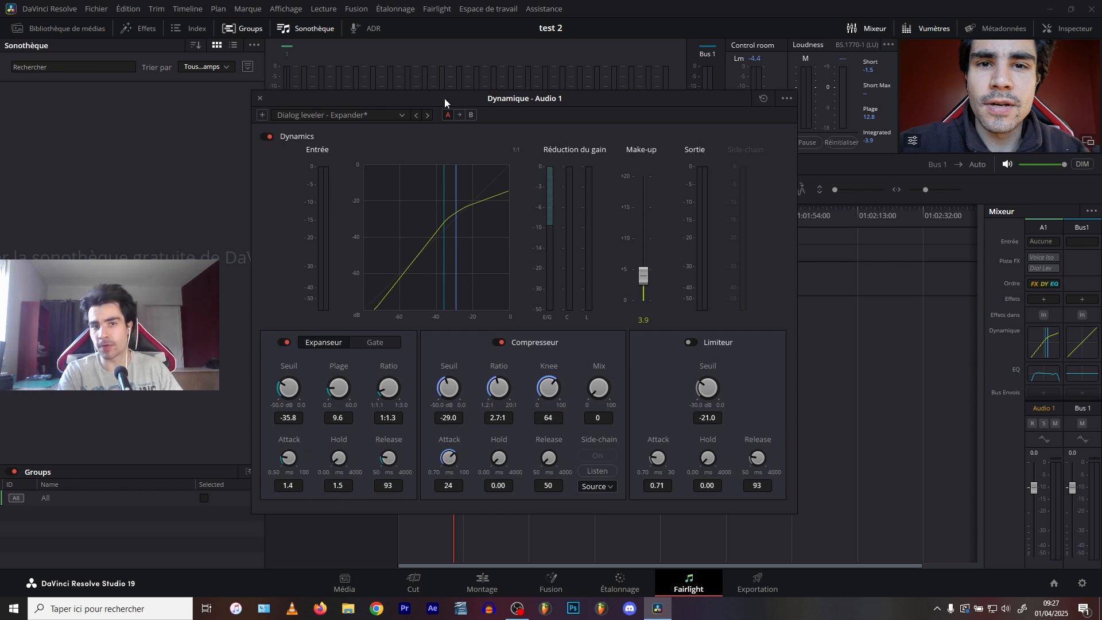
pyautogui.moveTo(444, 98); pyautogui.dragTo(443, 91)
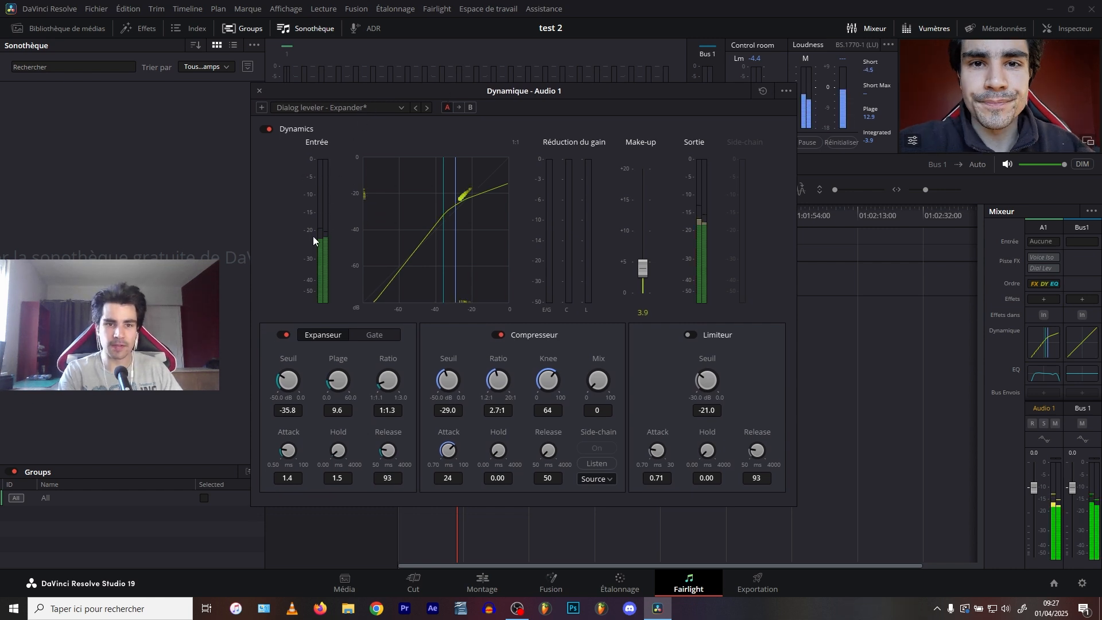
pyautogui.press('space')
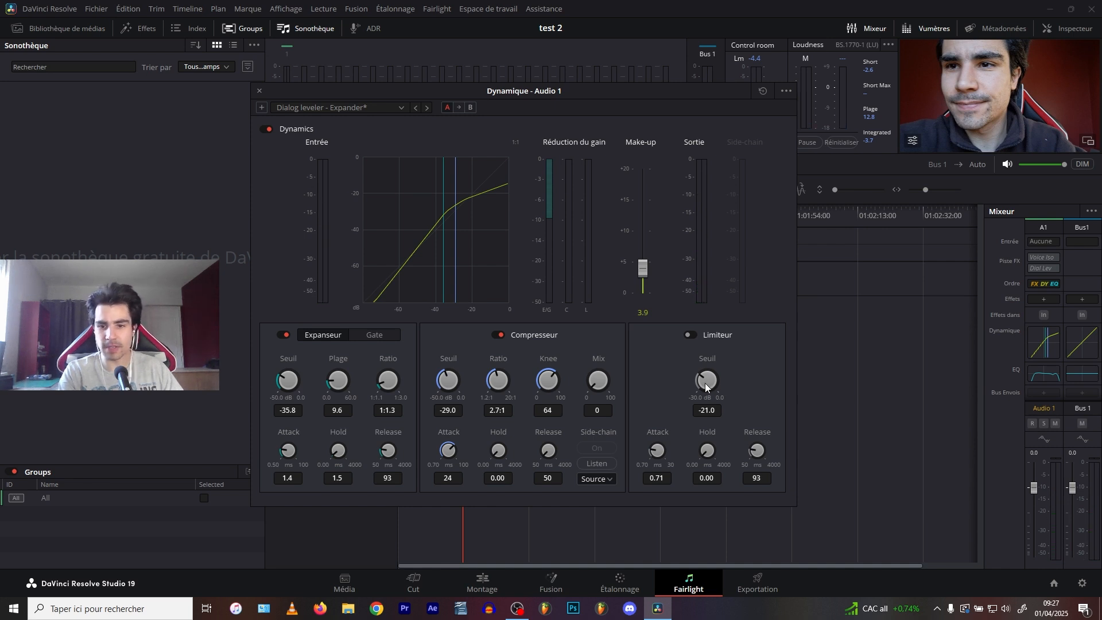
# Enable the limiter on Audio 1 and set its threshold to about -23.9 dB
pyautogui.click(690, 335)
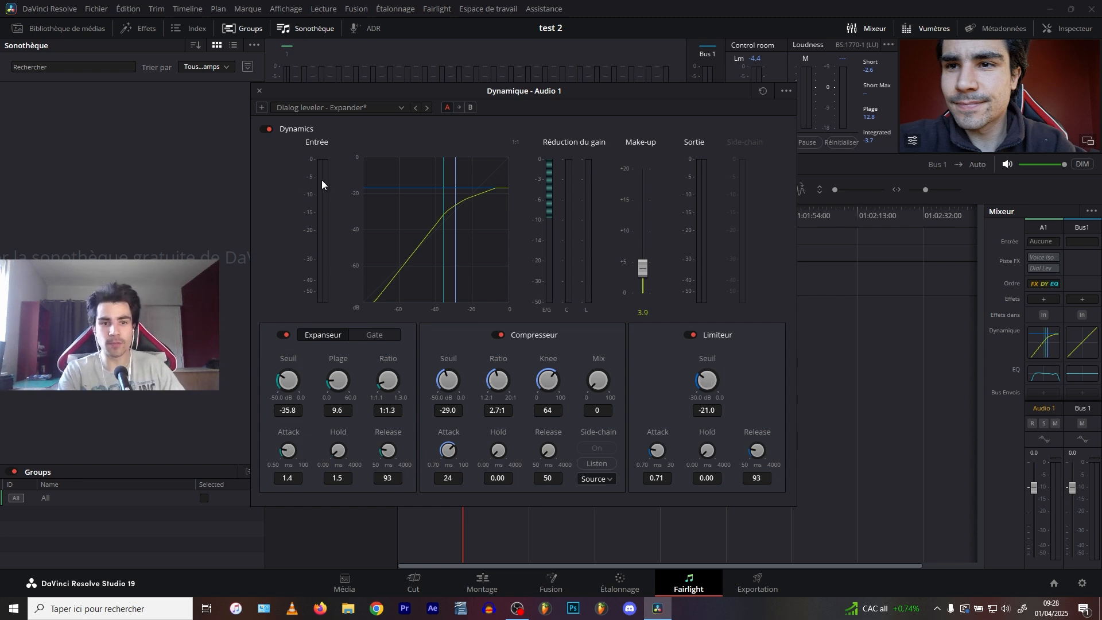
pyautogui.moveTo(706, 380); pyautogui.dragTo(682, 381)
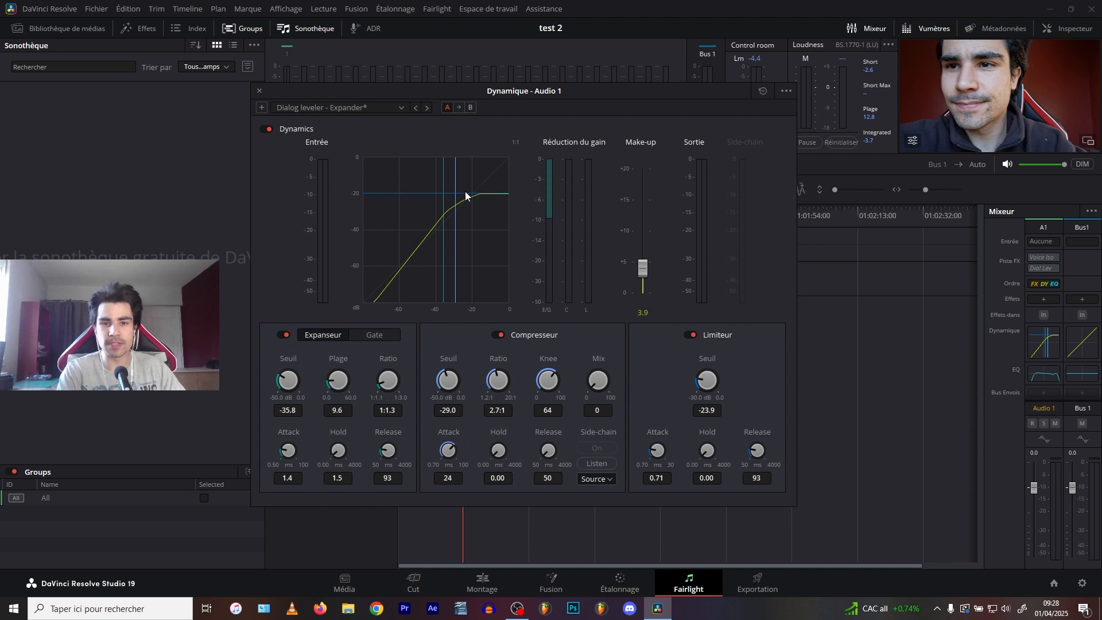
pyautogui.moveTo(578, 97); pyautogui.dragTo(569, 98)
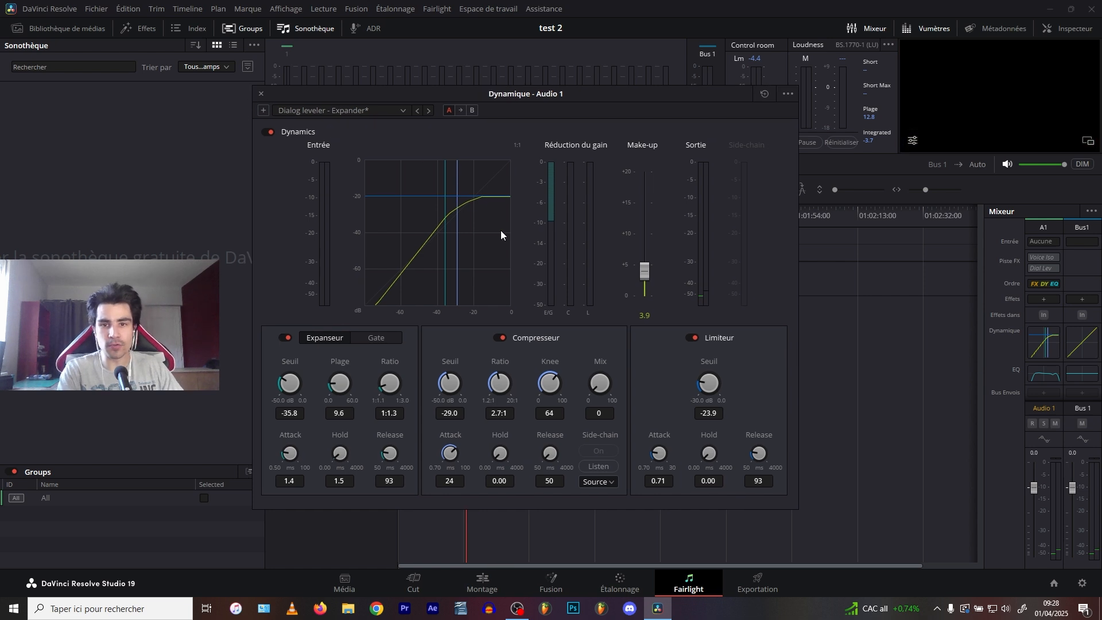
# Raise the make-up gain of the Audio 1 dynamics to about 17.4 dB
pyautogui.moveTo(654, 277); pyautogui.dragTo(640, 175)
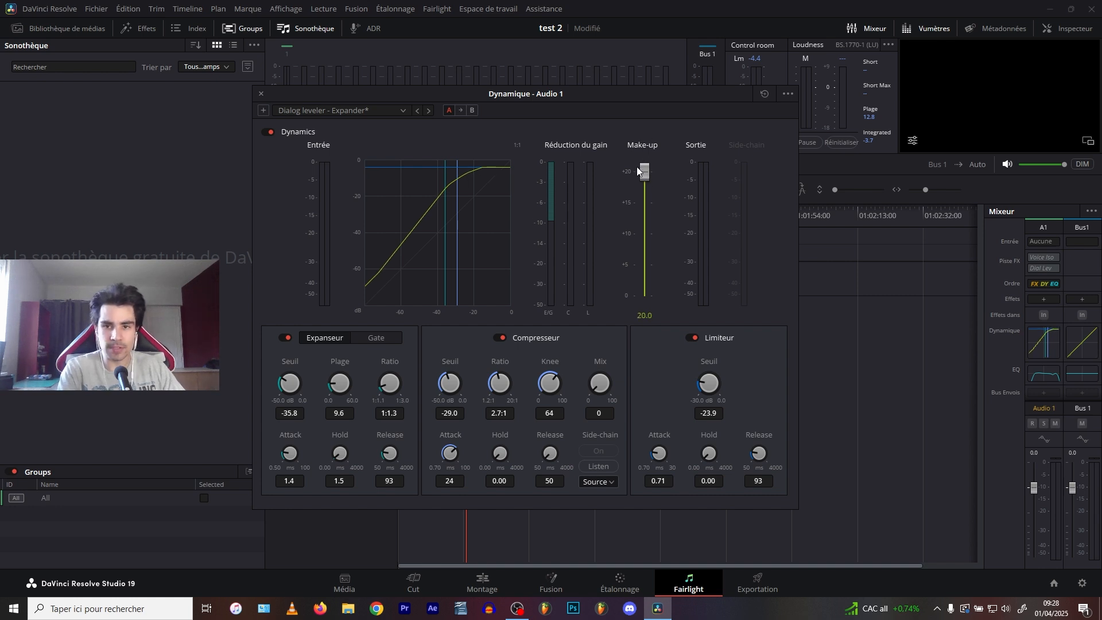
pyautogui.moveTo(624, 97); pyautogui.dragTo(641, 92)
pyautogui.moveTo(663, 171)
pyautogui.mouseDown()
pyautogui.moveTo(655, 224)
pyautogui.moveTo(655, 182)
pyautogui.mouseUp()
pyautogui.moveTo(660, 183)
pyautogui.mouseDown()
pyautogui.moveTo(658, 146)
pyautogui.moveTo(661, 185)
pyautogui.mouseUp()
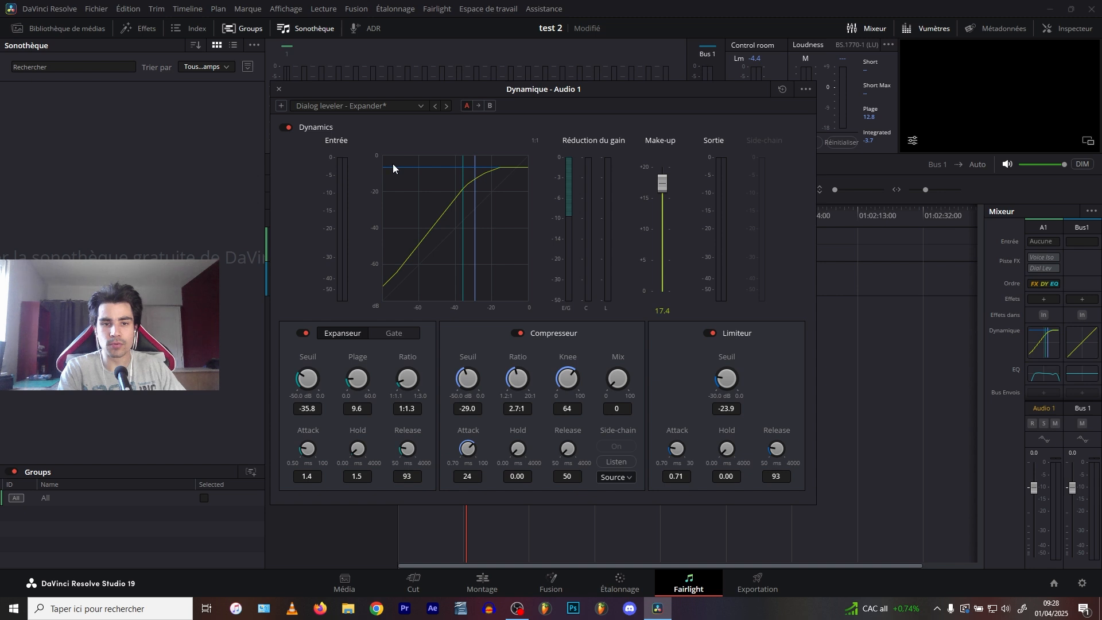
# Reposition the Audio 1 dynamics window slightly and close it to return to the full timeline
pyautogui.moveTo(646, 95); pyautogui.dragTo(650, 99)
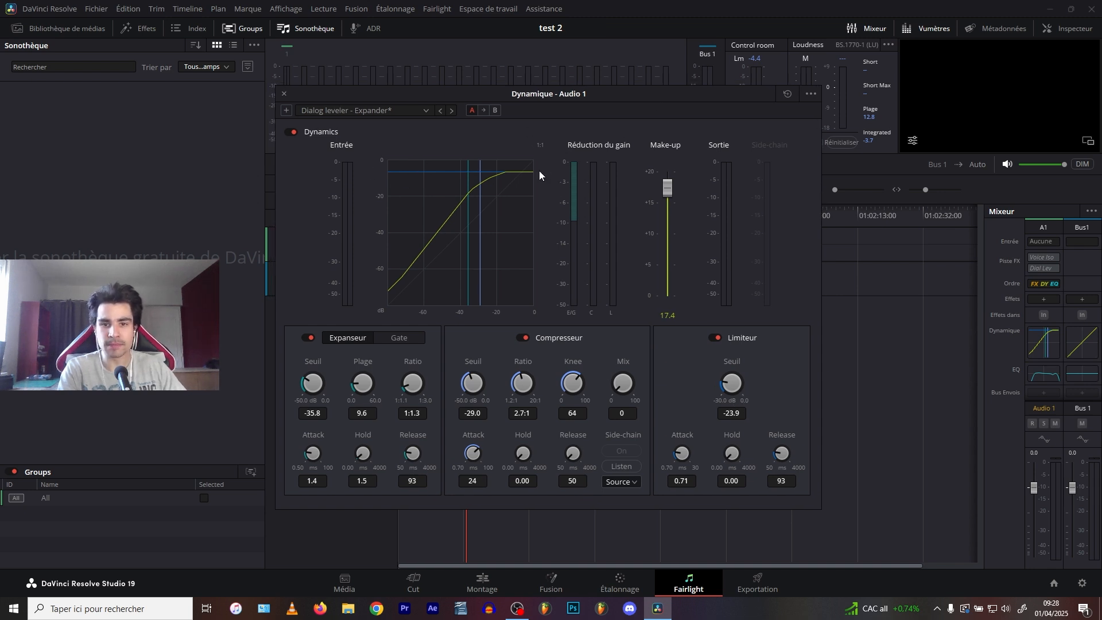
pyautogui.moveTo(425, 92); pyautogui.dragTo(428, 87)
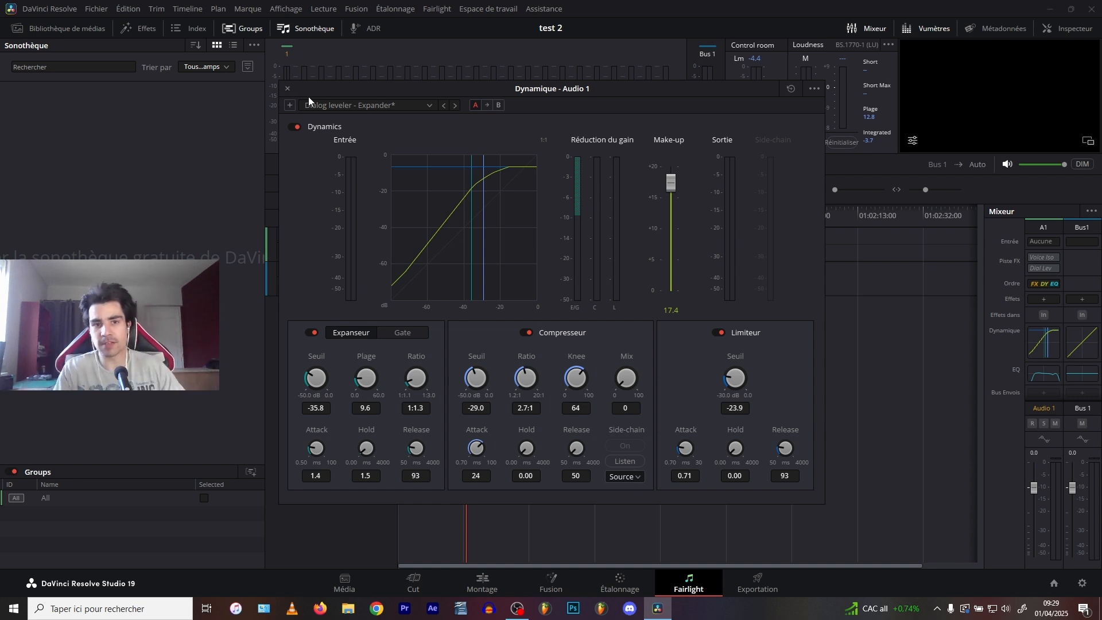
pyautogui.click(288, 88)
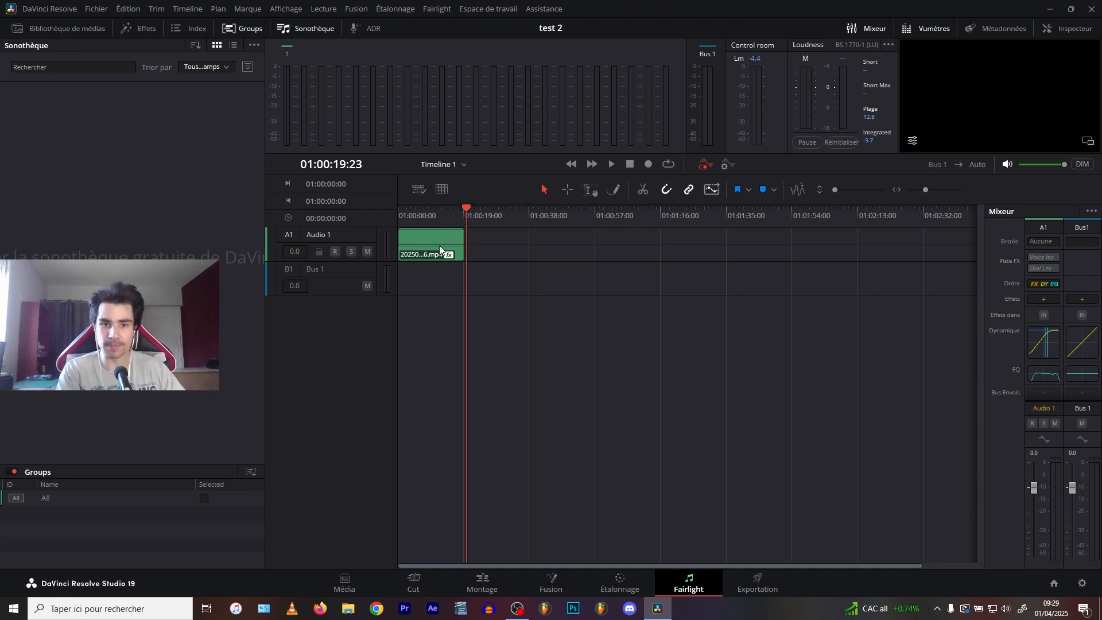
# Play the processed clip from about 01:00:06:24 to check the Audio 1 and Bus 1 levels
pyautogui.click(422, 215)
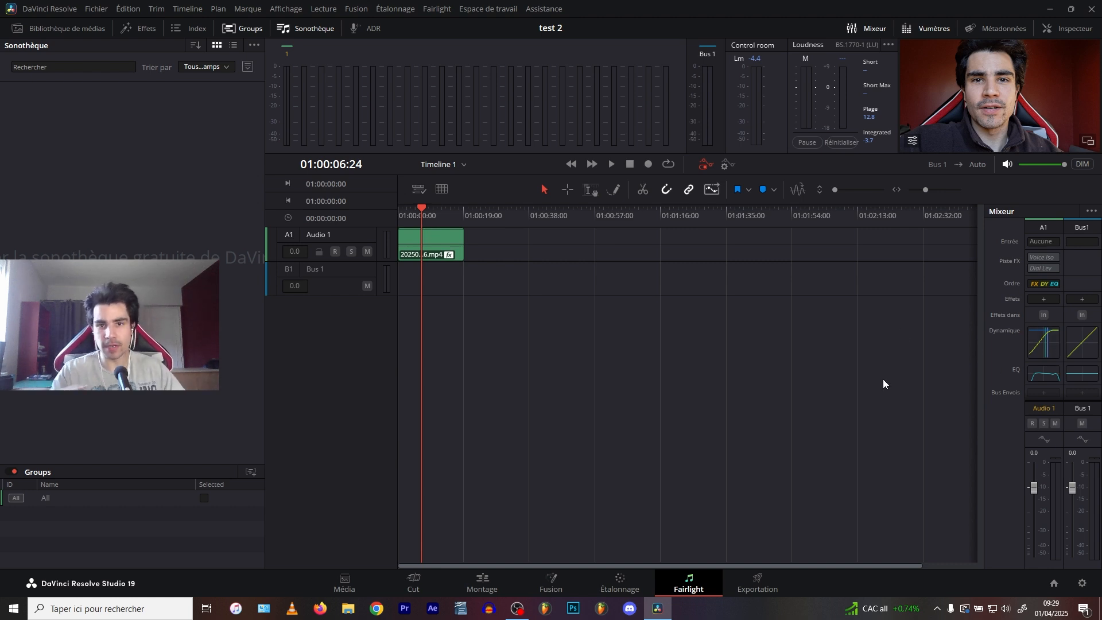
pyautogui.press('space')
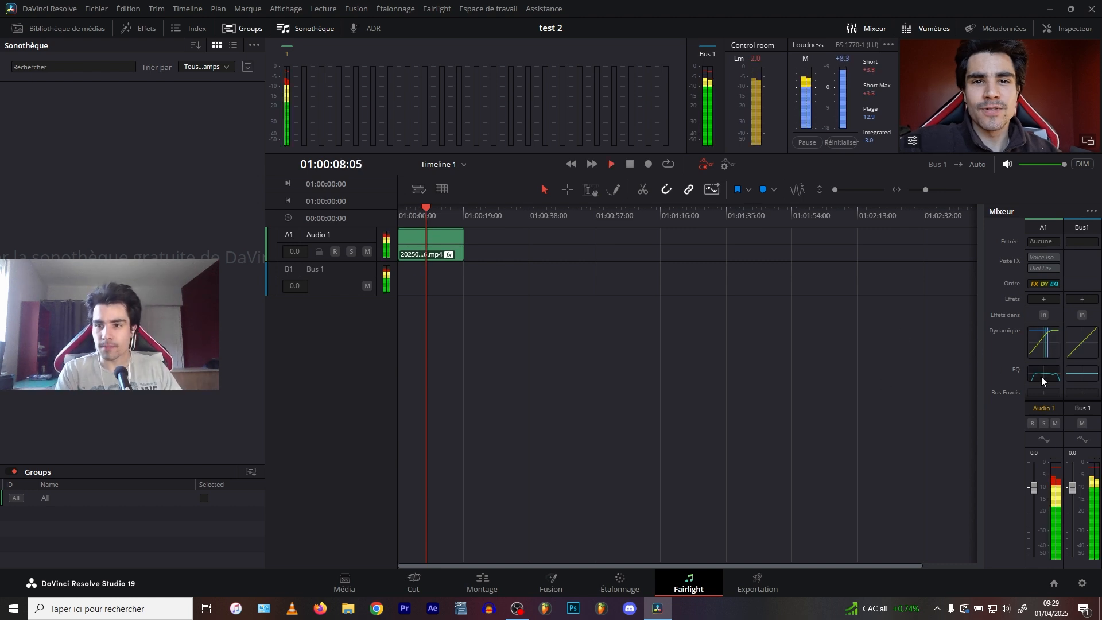
pyautogui.press('space')
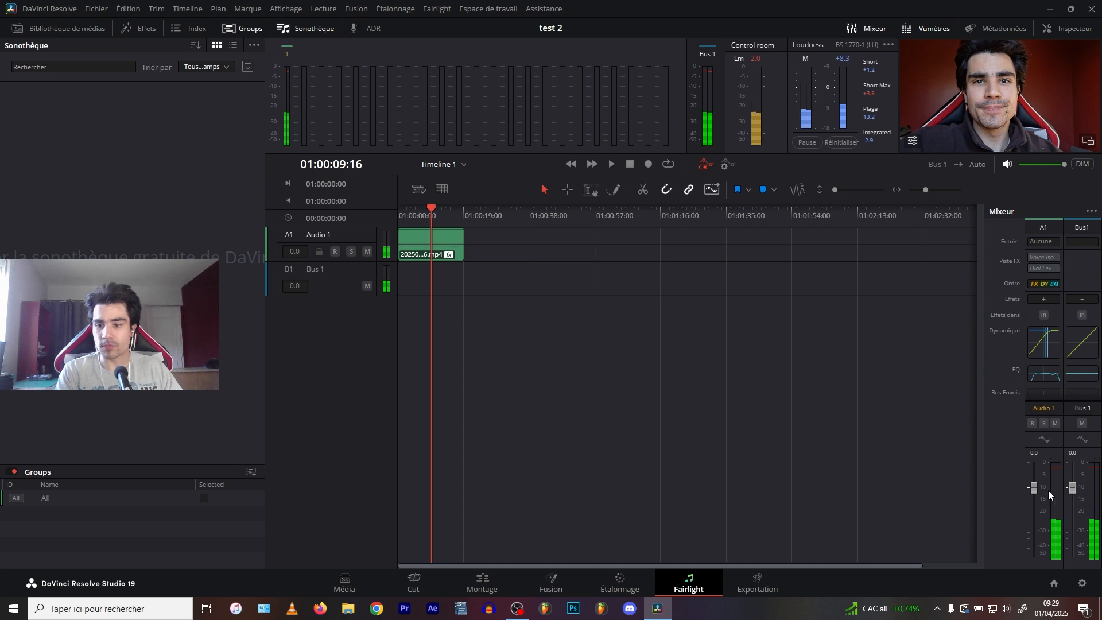
# Lower the Bus 1 fader to about -7.2 dB and play the clip onward to check the output level
pyautogui.moveTo(1072, 489)
pyautogui.mouseDown()
pyautogui.moveTo(1074, 527)
pyautogui.moveTo(1071, 508)
pyautogui.mouseUp()
pyautogui.press('space')
pyautogui.press('space')
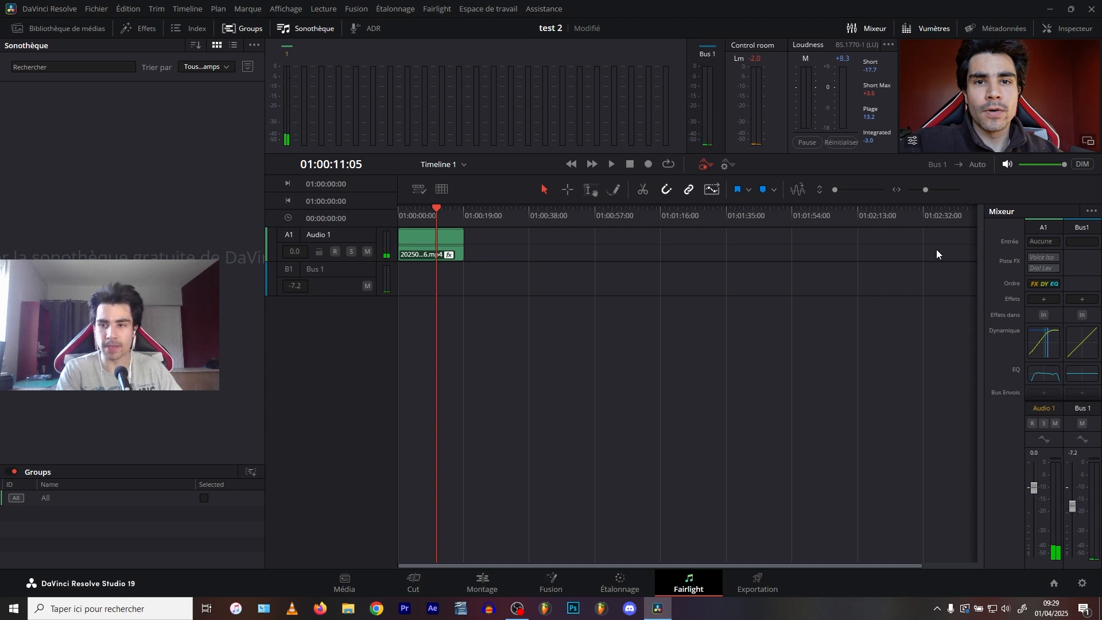
pyautogui.press('space')
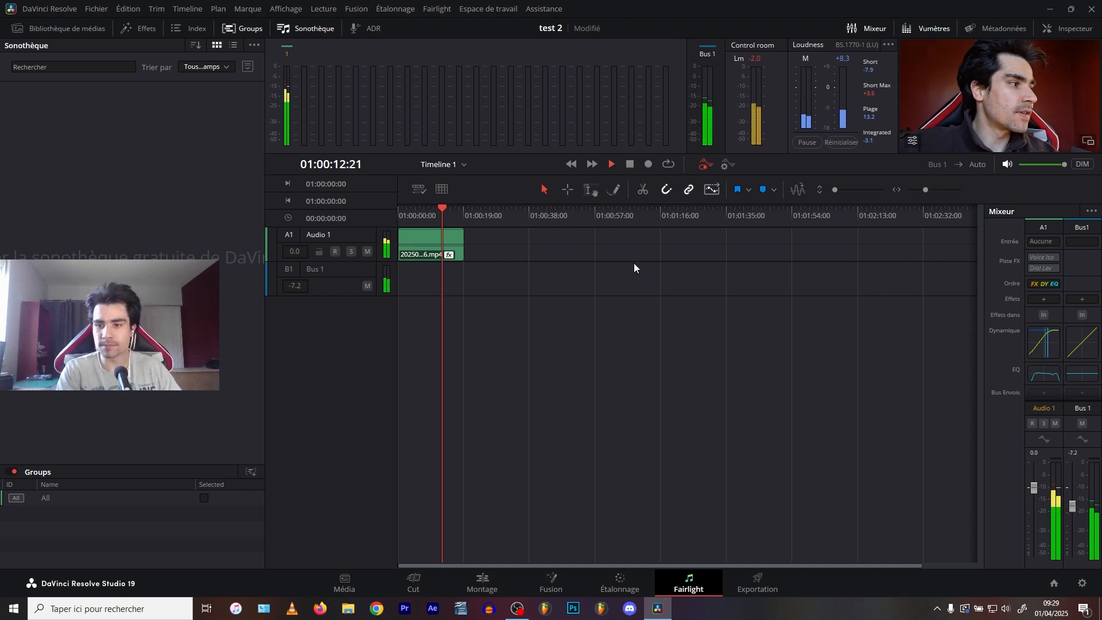
pyautogui.press('space')
pyautogui.click(454, 243)
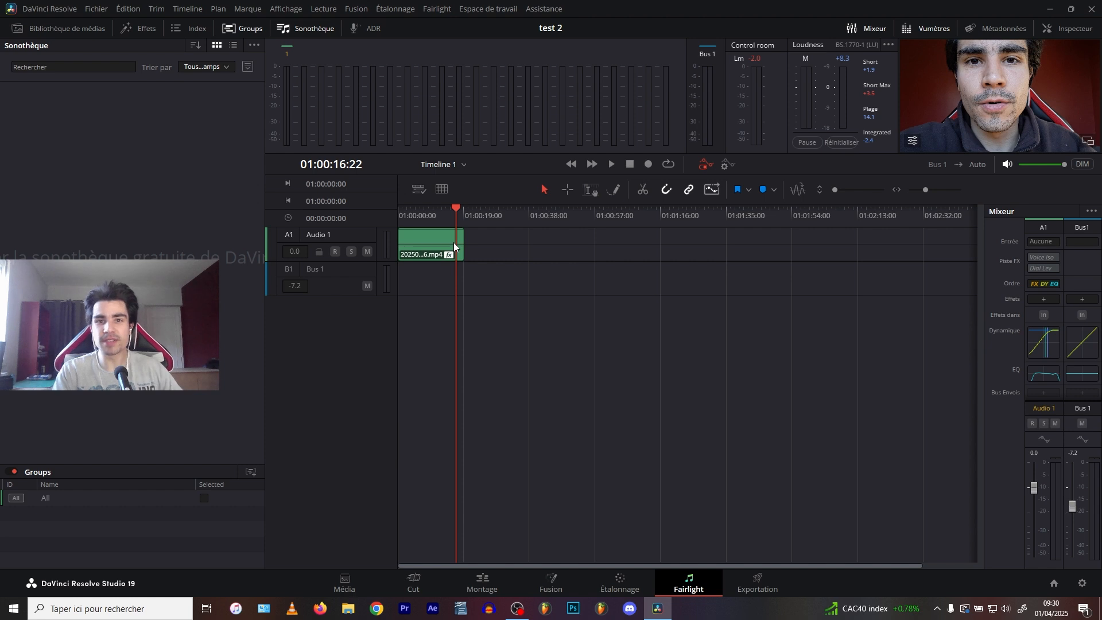
# Play the clip from near its beginning with the audio effects bypassed to hear the original voice
pyautogui.click(409, 213)
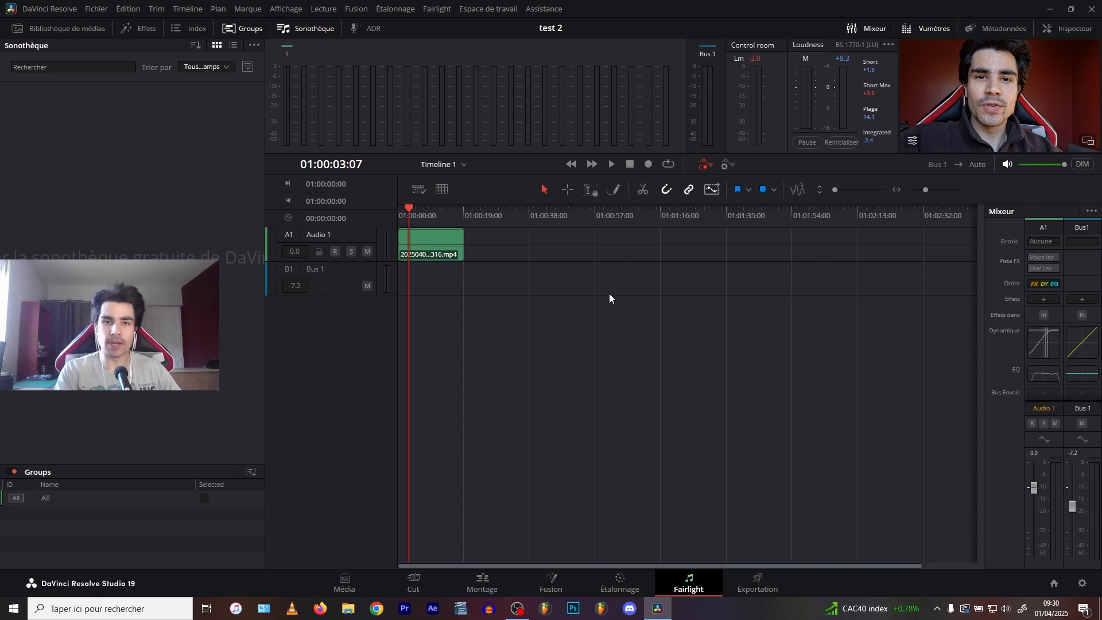
pyautogui.click(401, 210)
pyautogui.press('space')
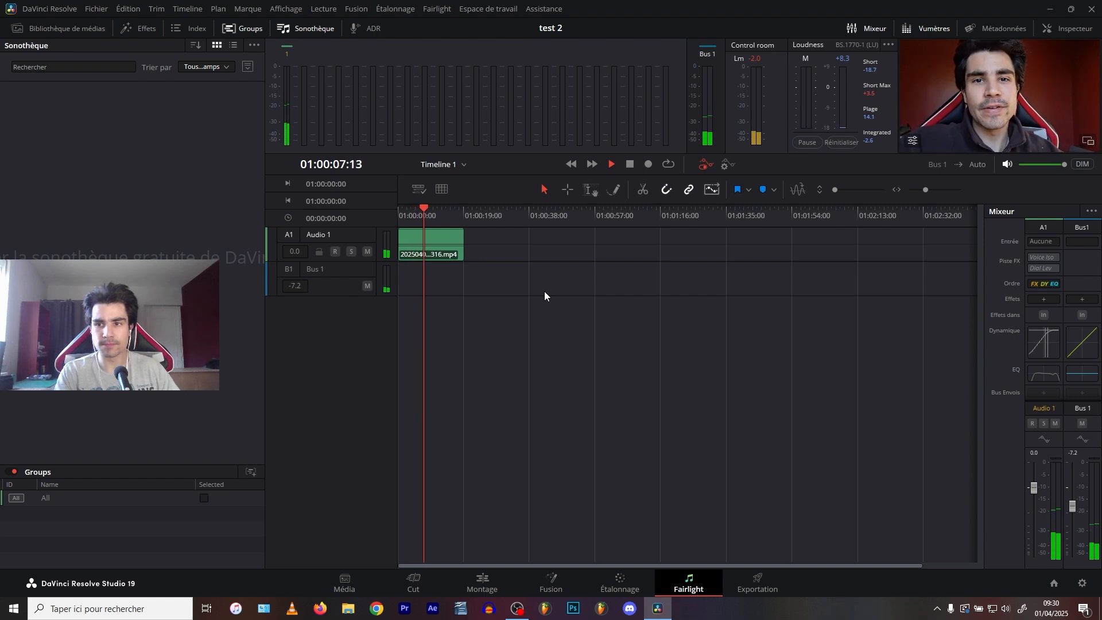
pyautogui.press('space')
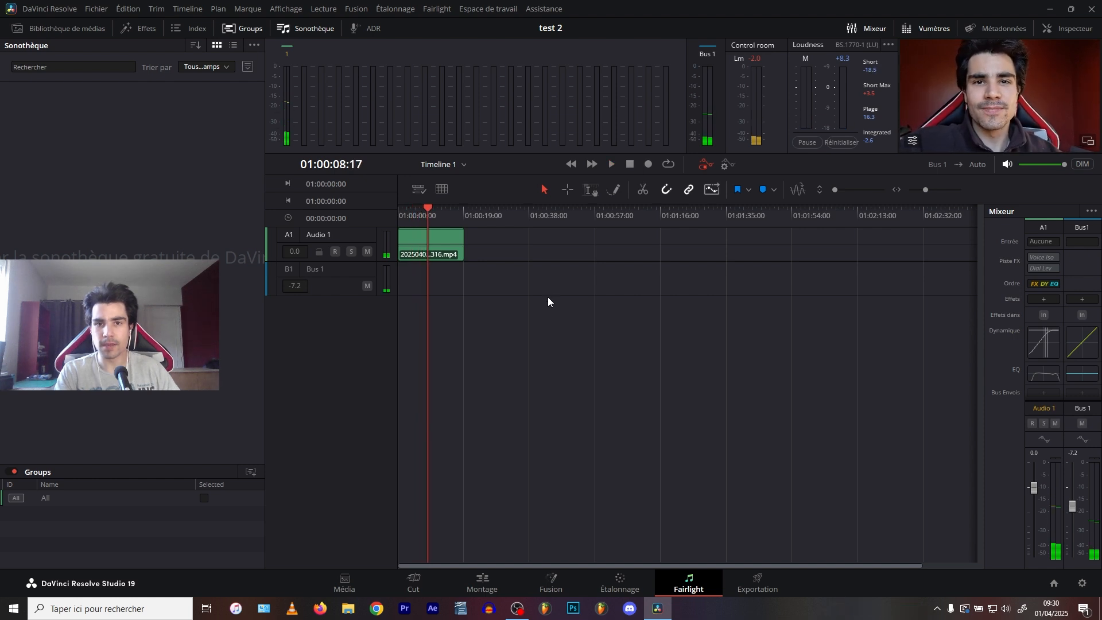
# Play the clip again from its beginning with the audio effects active to compare the processed voice
pyautogui.press('Home')
pyautogui.press('space')
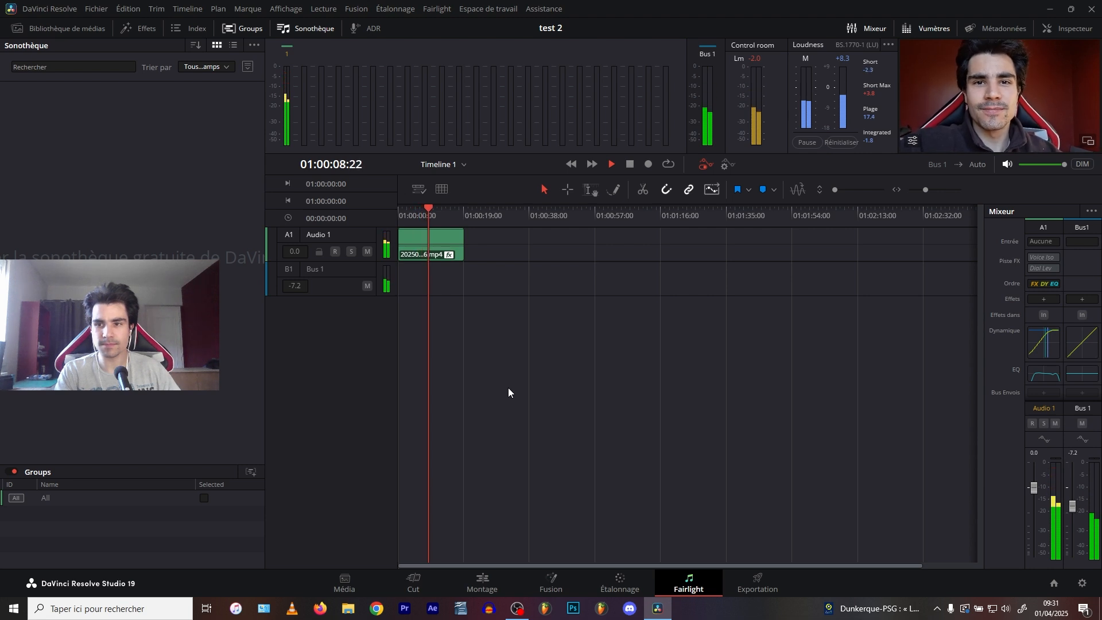
pyautogui.press('space')
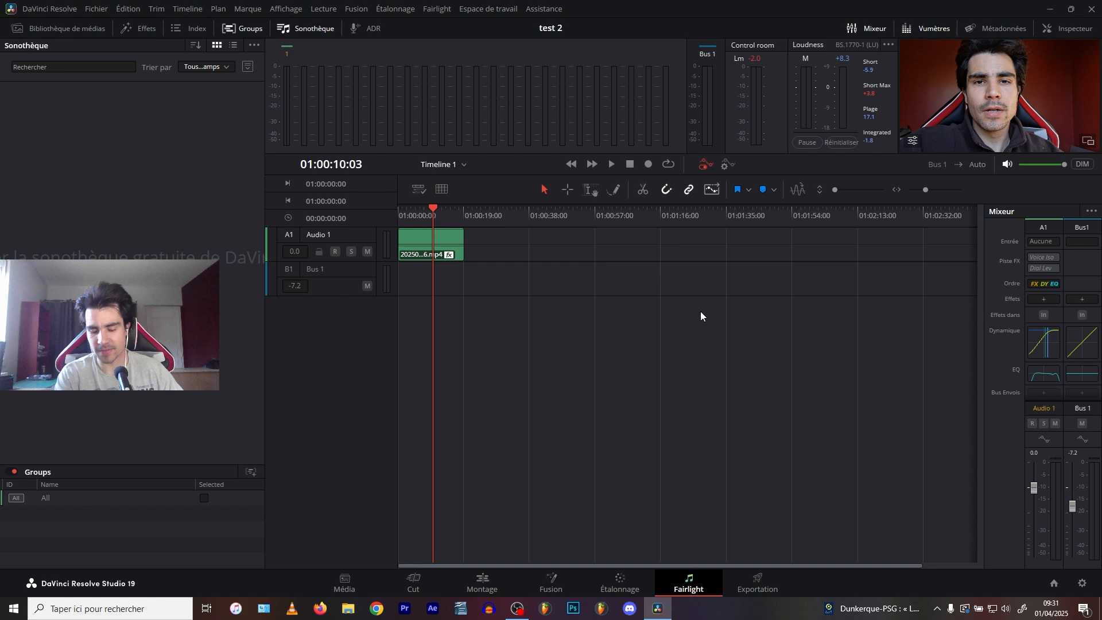
pyautogui.click(425, 210)
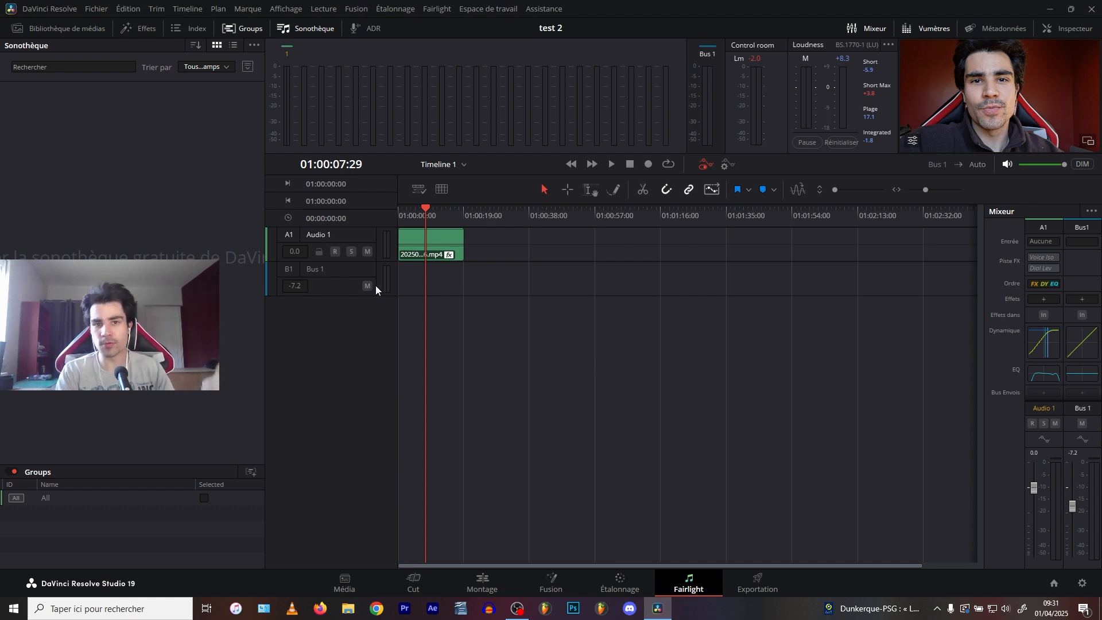
pyautogui.click(452, 241)
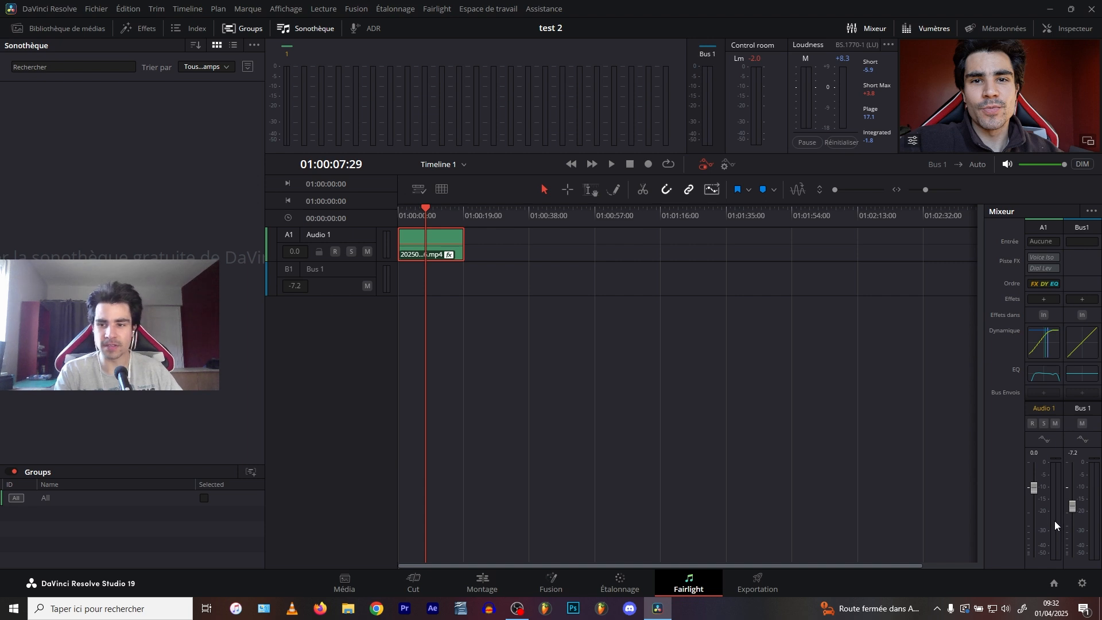
pyautogui.click(767, 440)
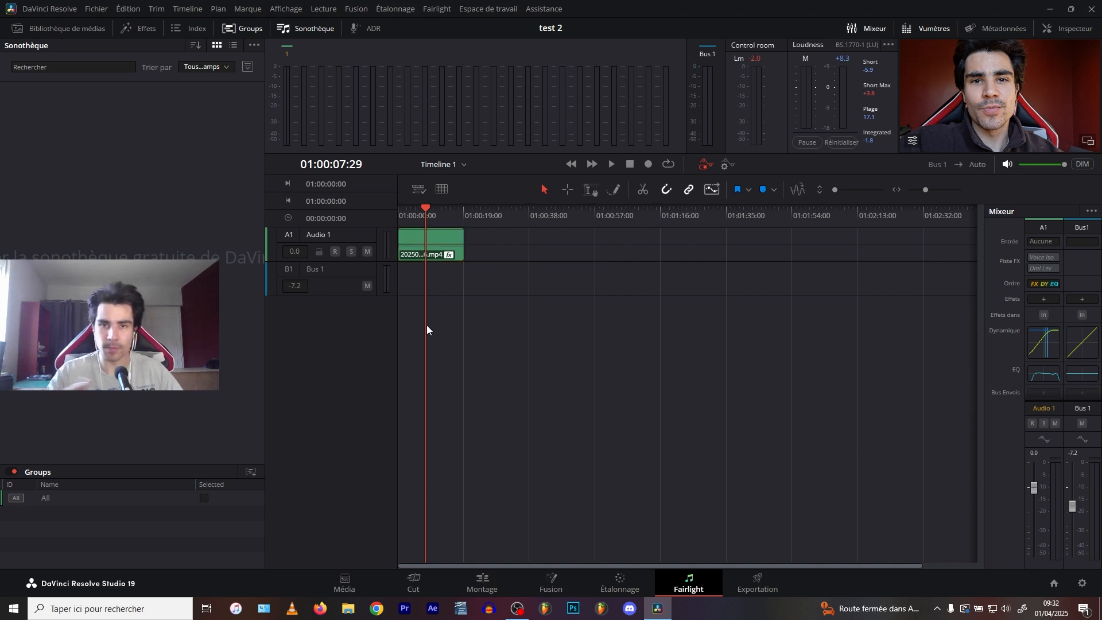